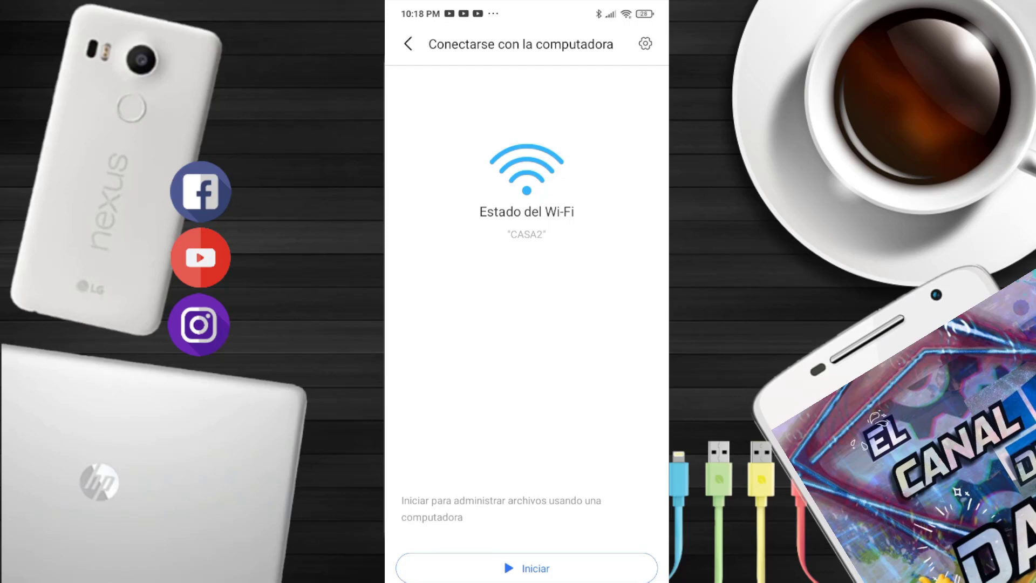
- Start the phone's file sharing with the computer using the Portátil (no segura) connection type
click(526, 568)
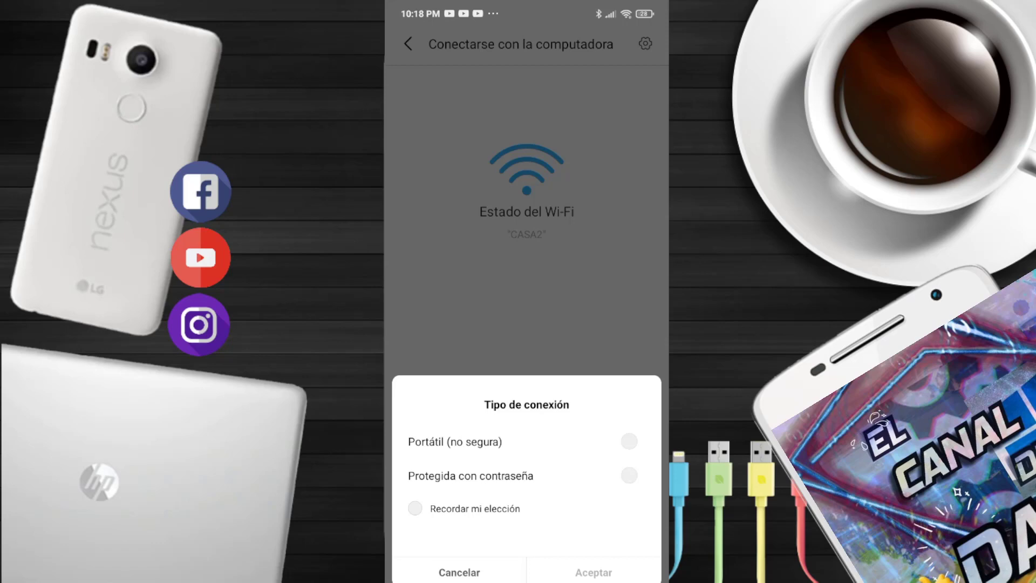
click(628, 441)
click(594, 572)
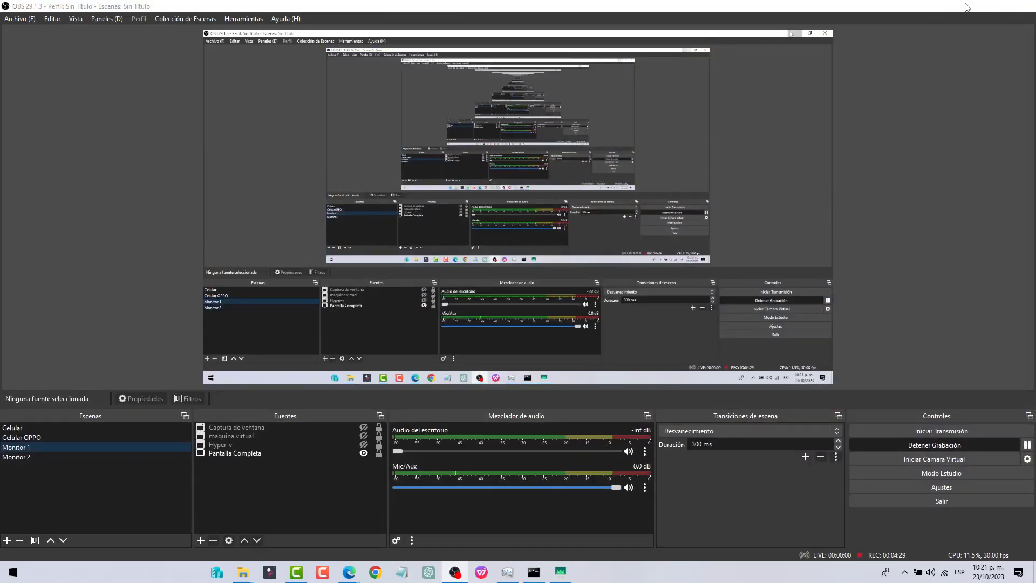
- Switch to File Explorer and open the phone's FTP address ftp://192.168.3.11:2121
click(974, 5)
key(alt+Tab)
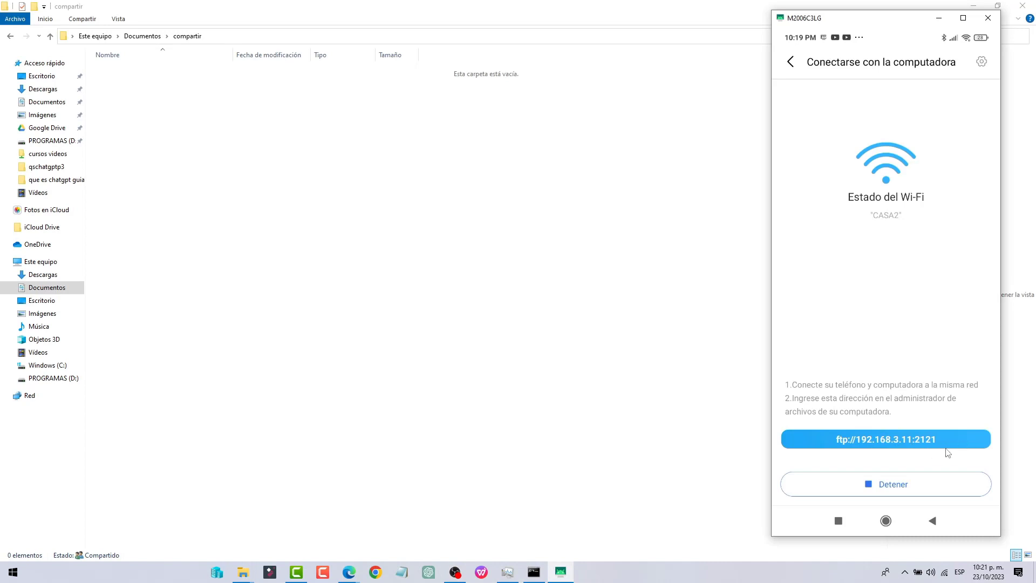
click(246, 42)
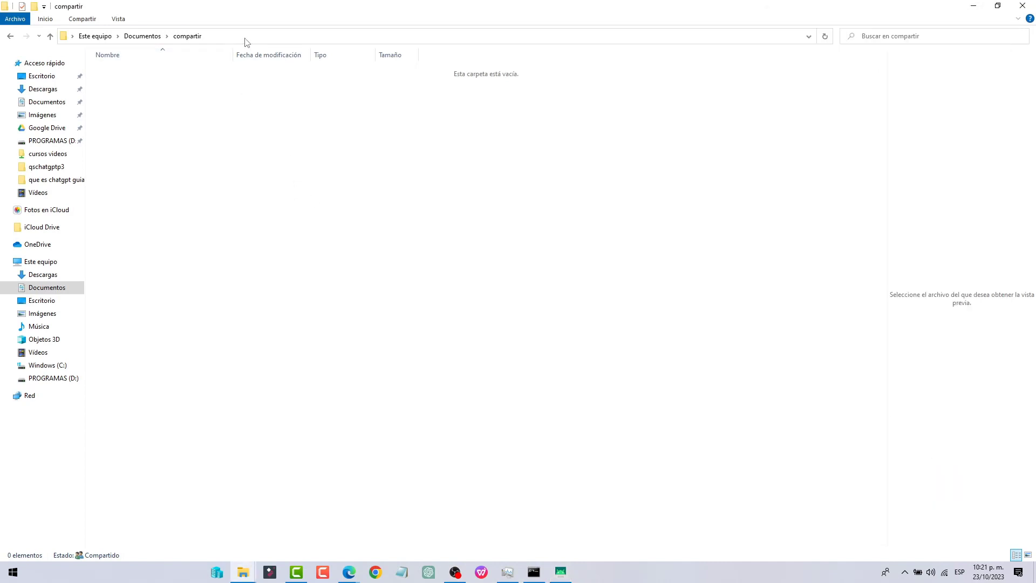
click(192, 36)
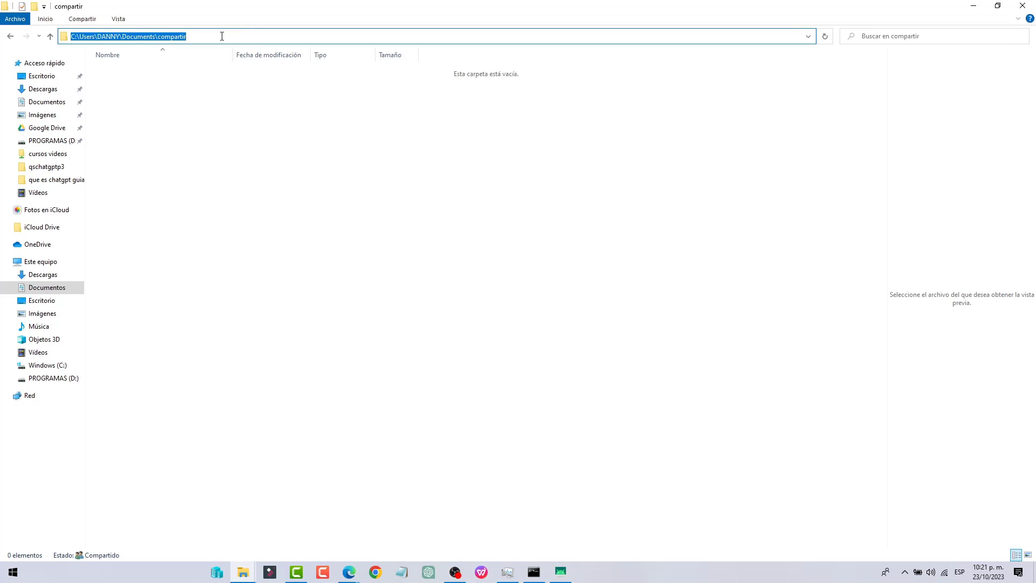
text(f)
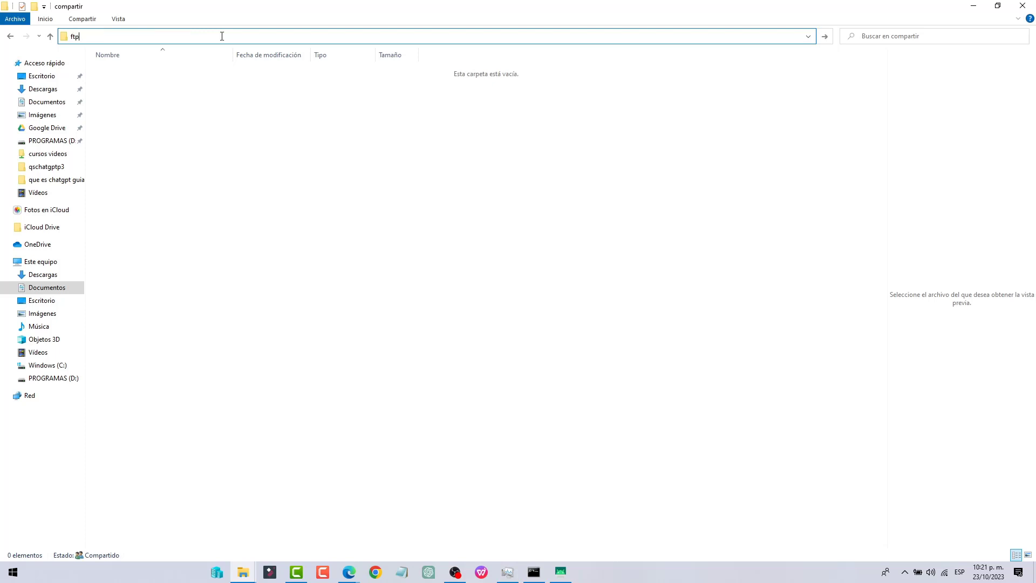
text(tp)
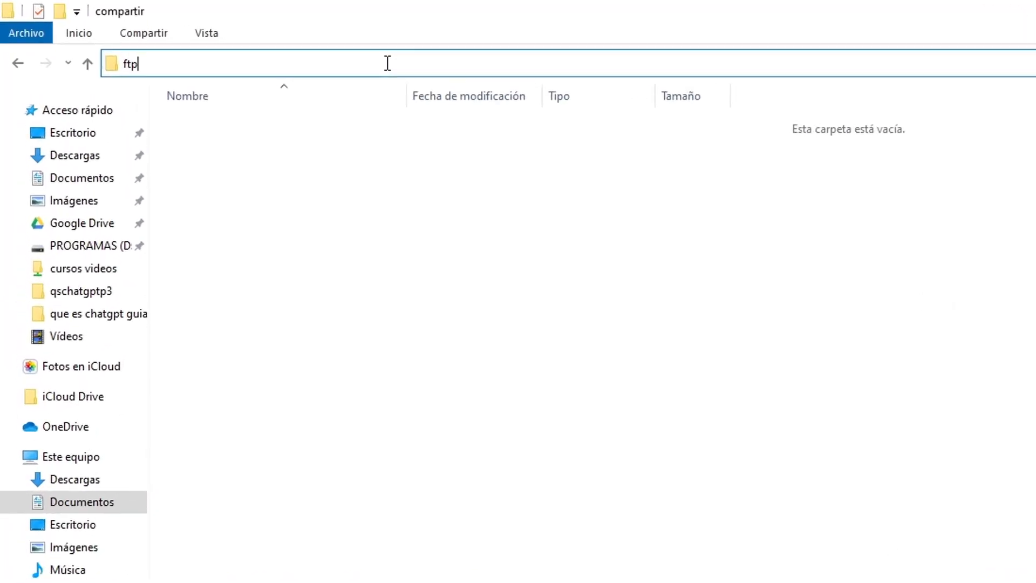
text(://)
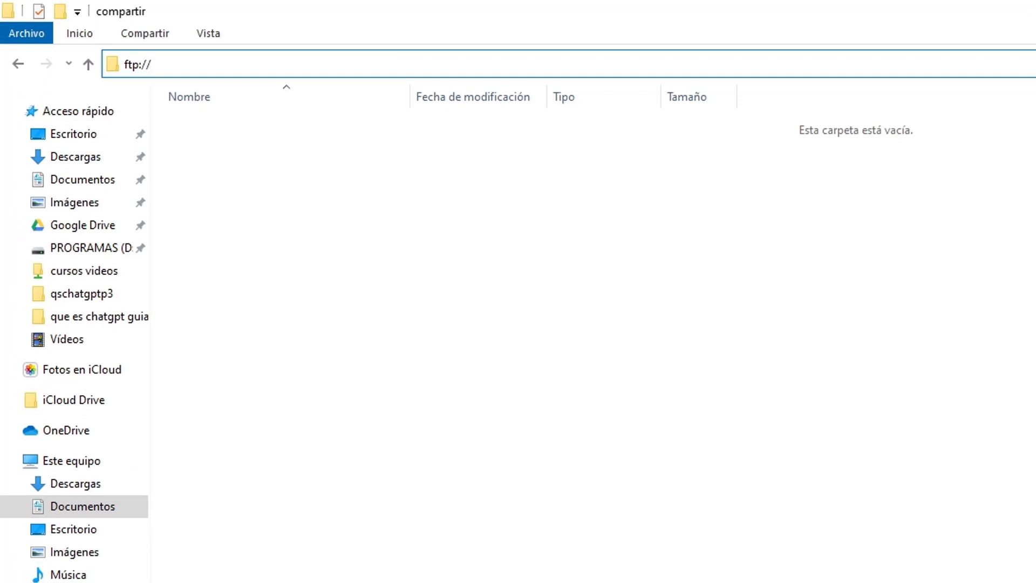
text(192.168.3.11:2121)
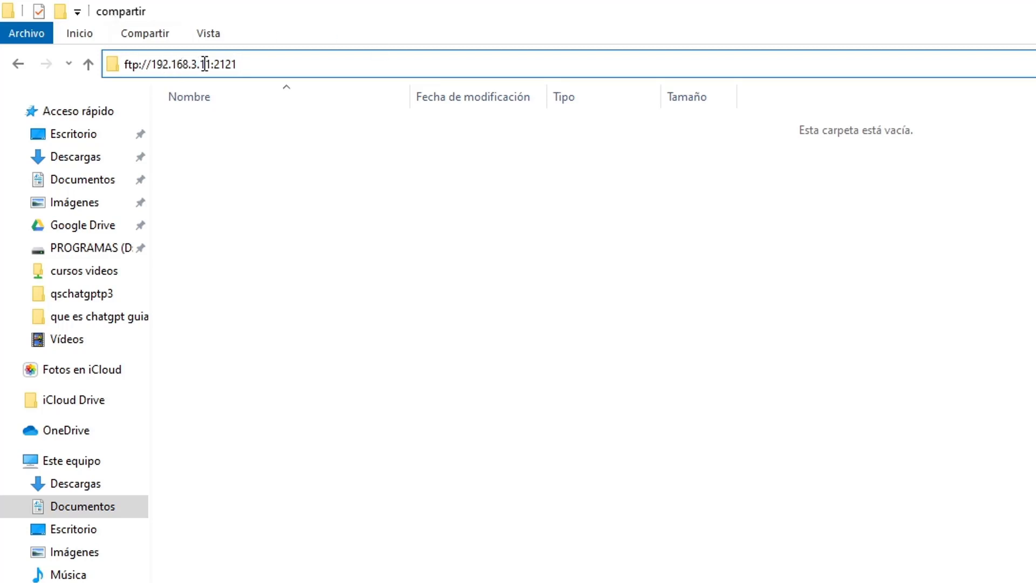
drag(212, 64, 151, 65)
drag(241, 65, 215, 66)
key(Return)
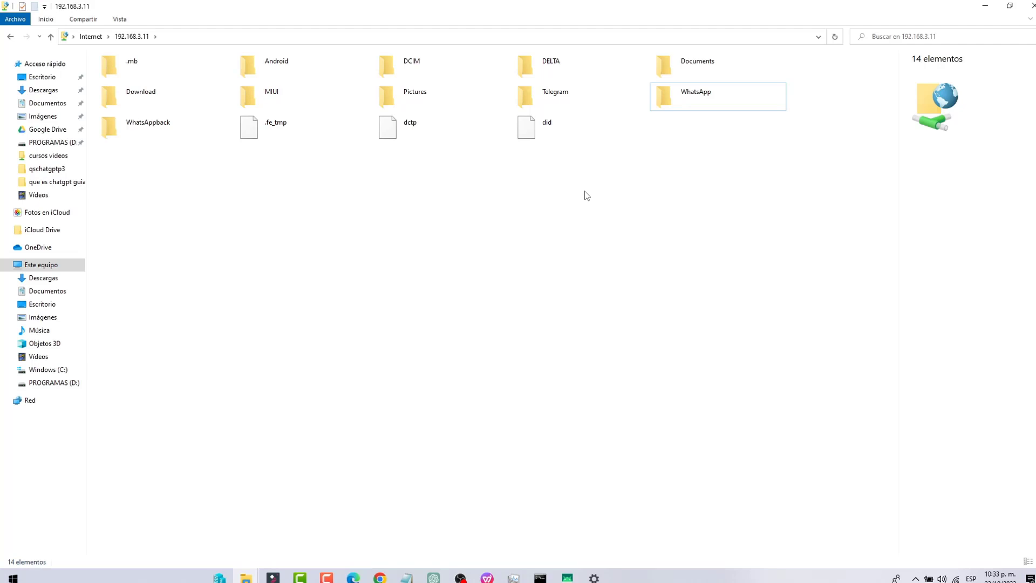
- Copy Ghosts.mp4 from the computer's Descargas folder into the phone's Download folder, using a second File Explorer window
click(139, 96)
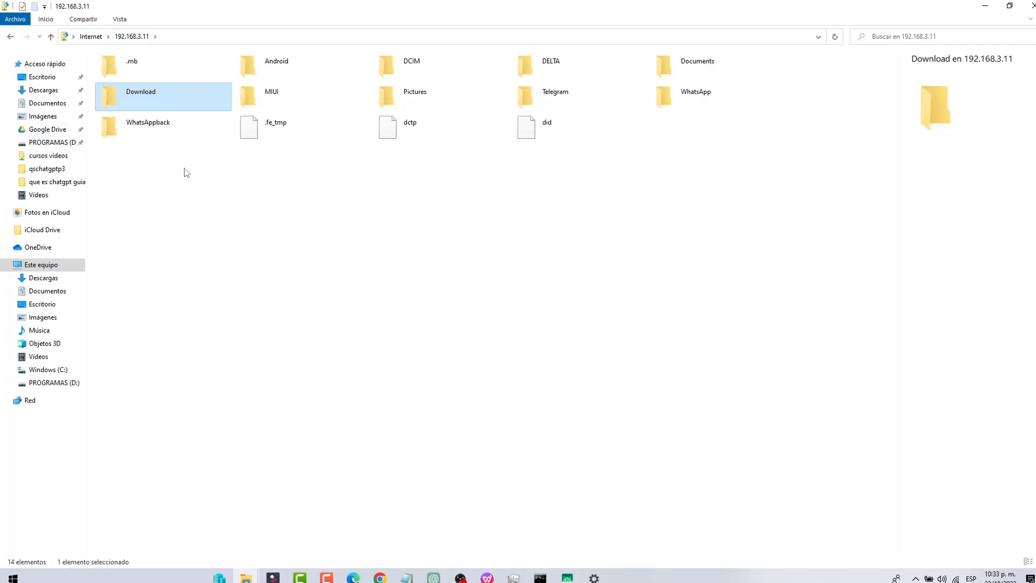
double_click(142, 101)
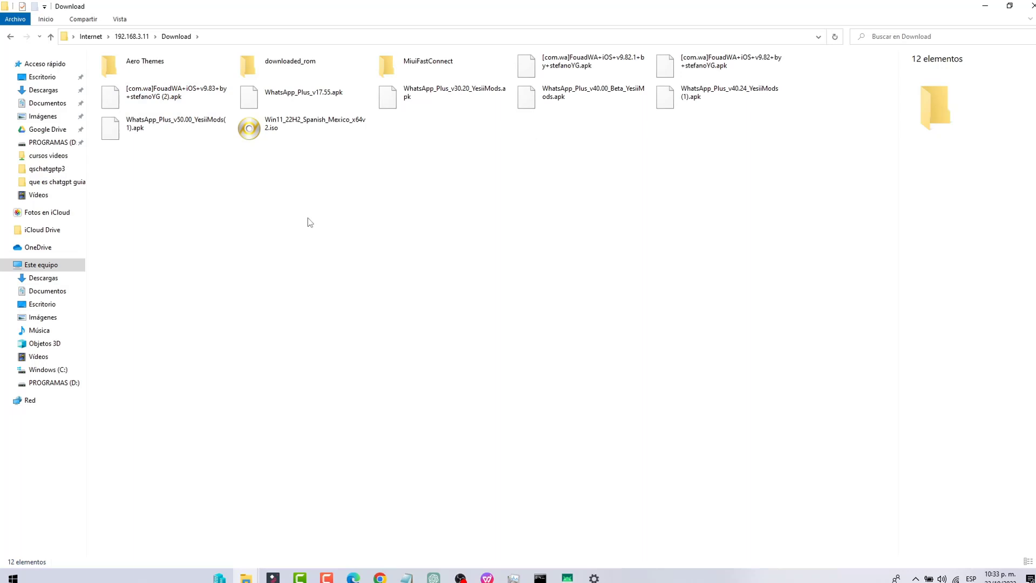
key(super+e)
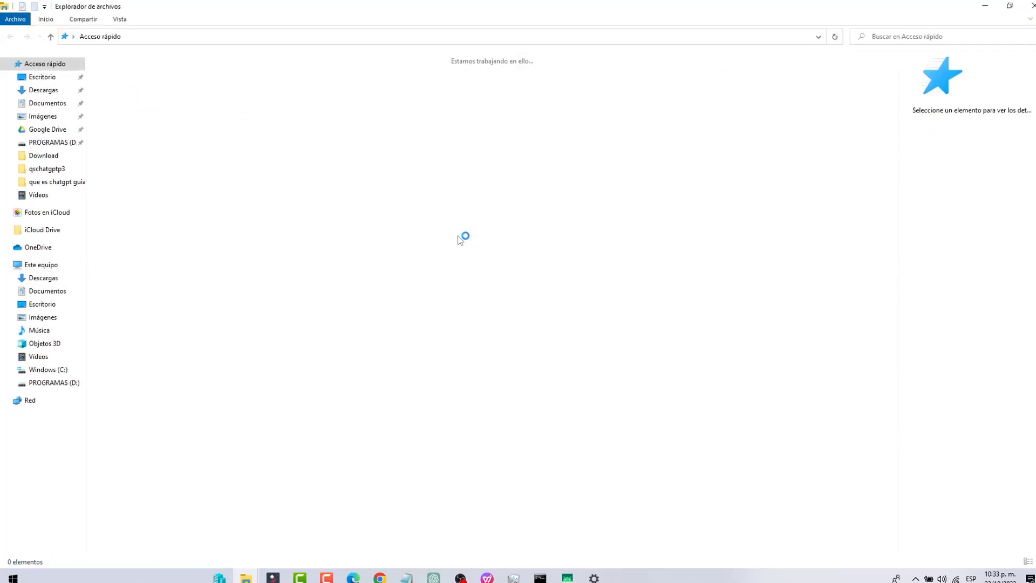
drag(339, 15, 627, 91)
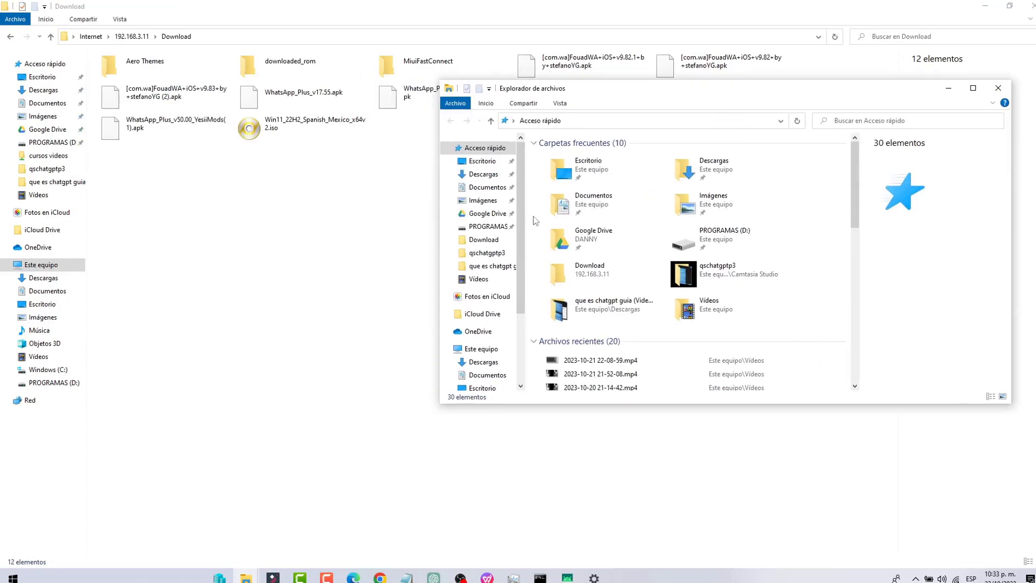
click(486, 174)
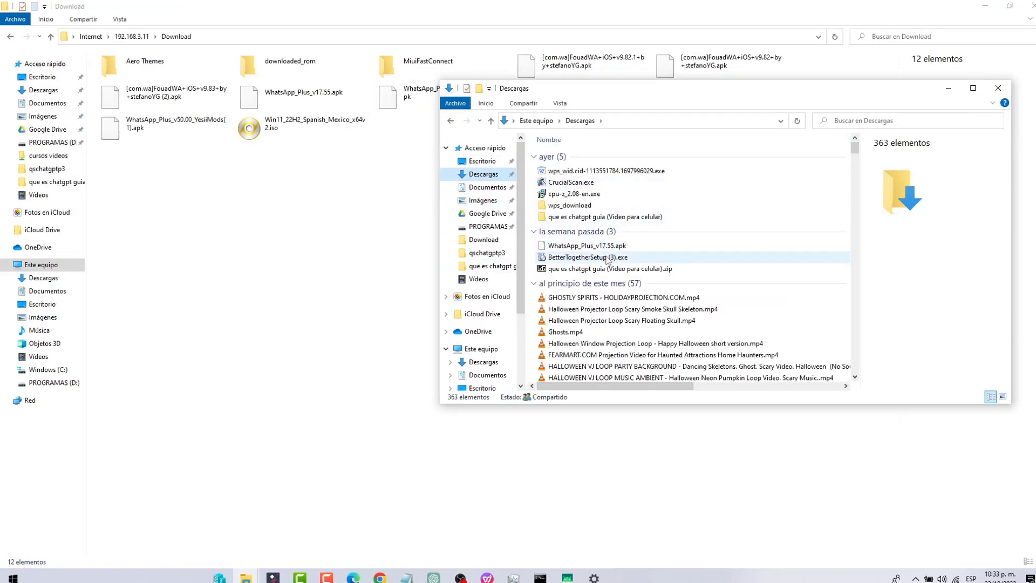
click(571, 333)
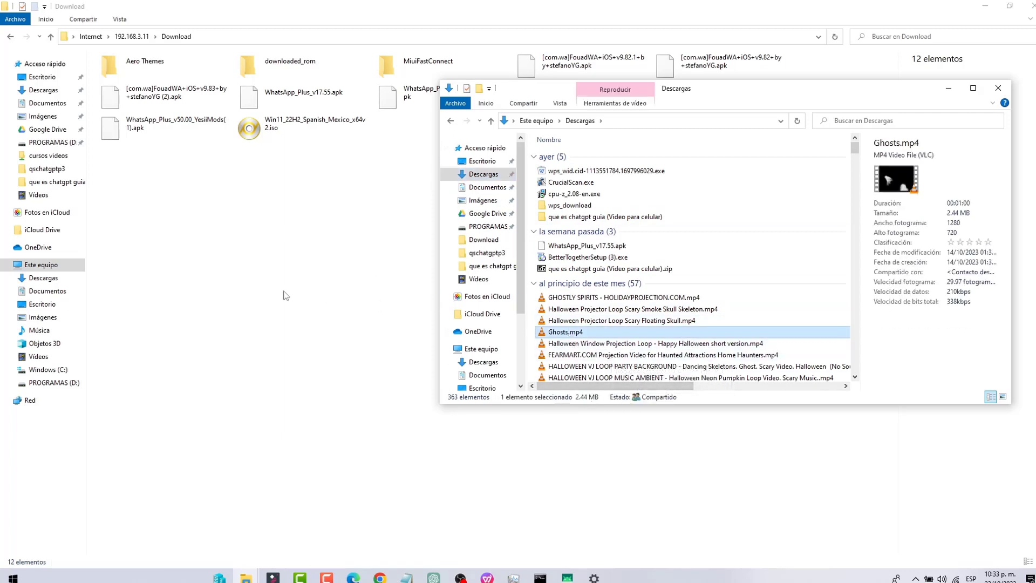
click(213, 241)
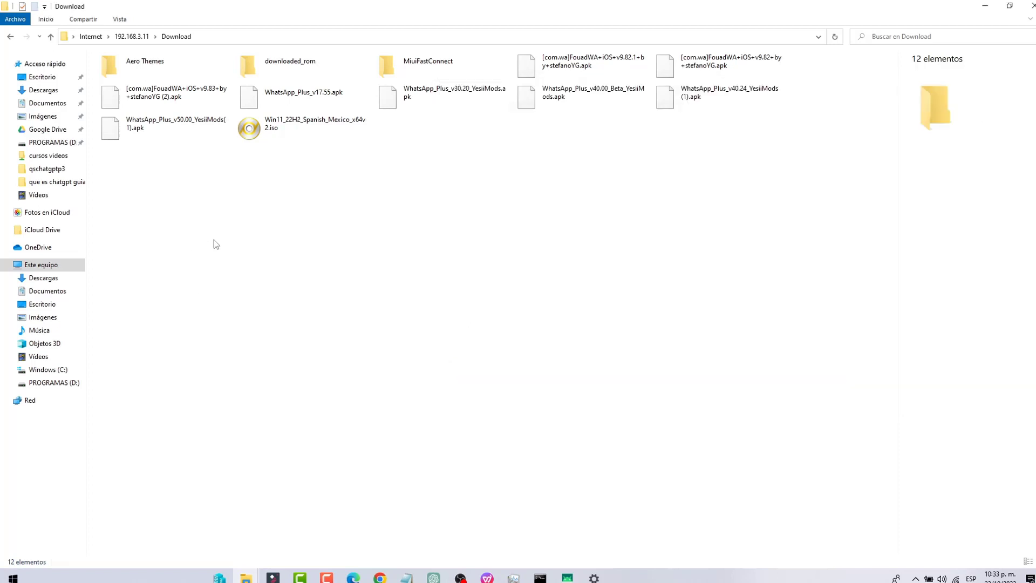
key(ctrl+v)
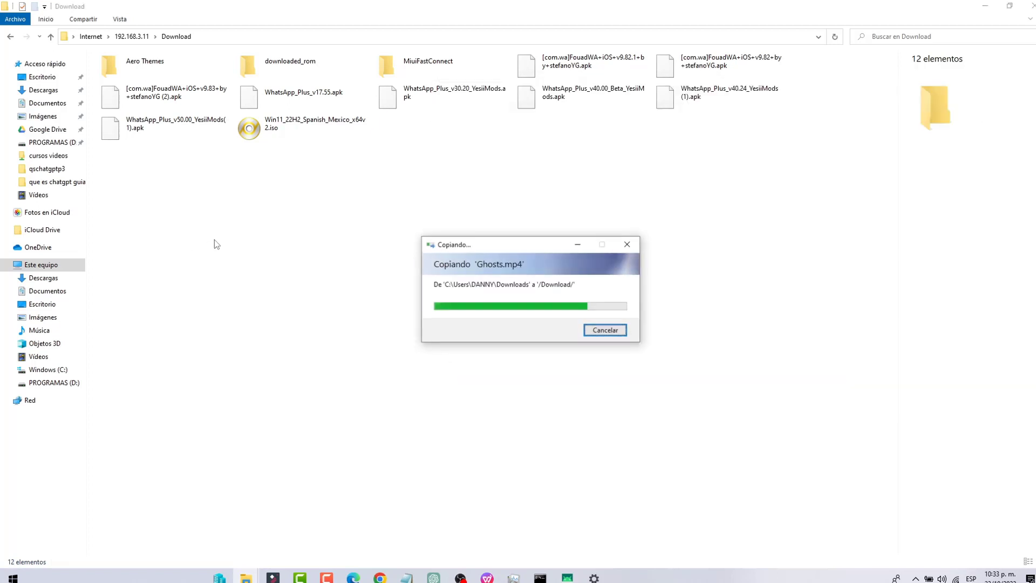
- Check the mirrored phone screen for the copied Ghosts.mp4 video, and minimise the mirror window
click(567, 577)
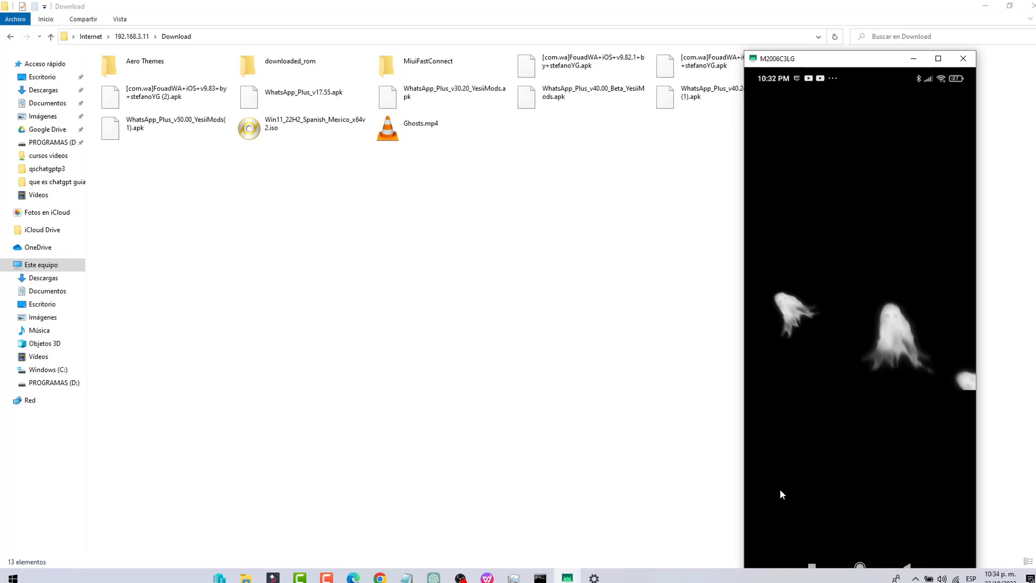
right_click(780, 493)
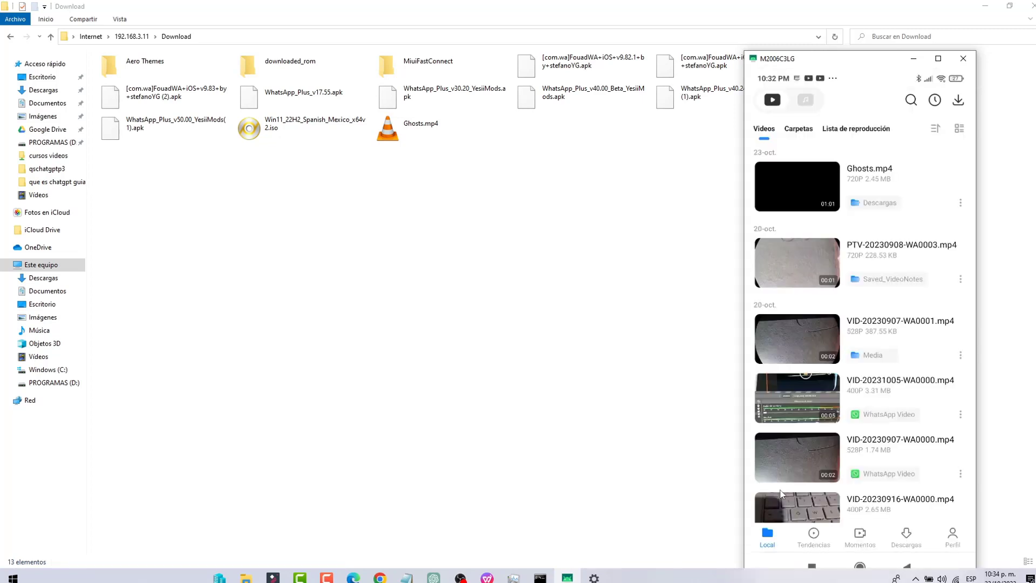
right_click(780, 493)
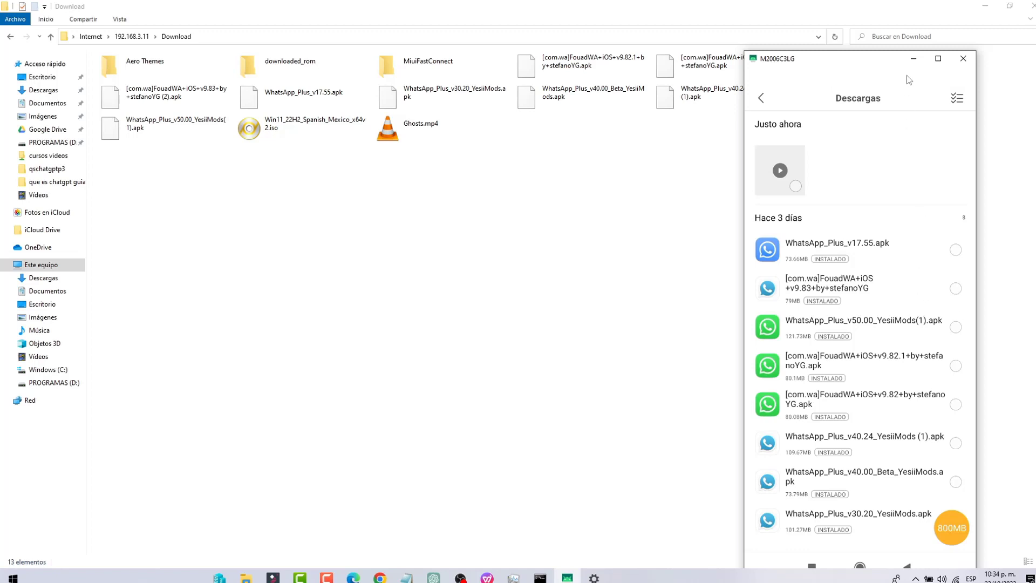
click(913, 58)
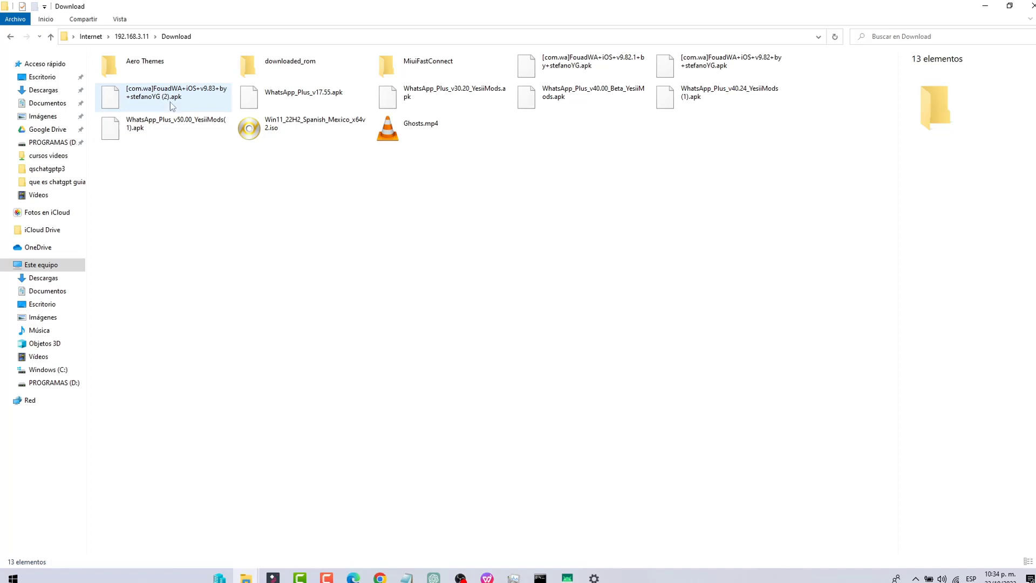
- Copy WhatsApp_Plus_v40.24_YesiiMods (1).apk from the phone's Download folder into the computer's Documentos\compartir folder
click(717, 96)
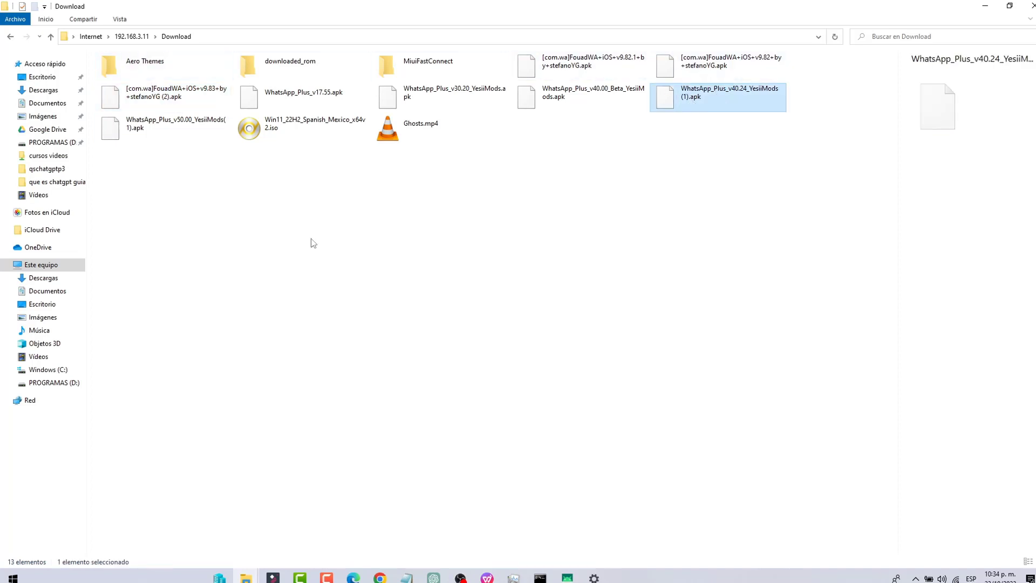
click(47, 103)
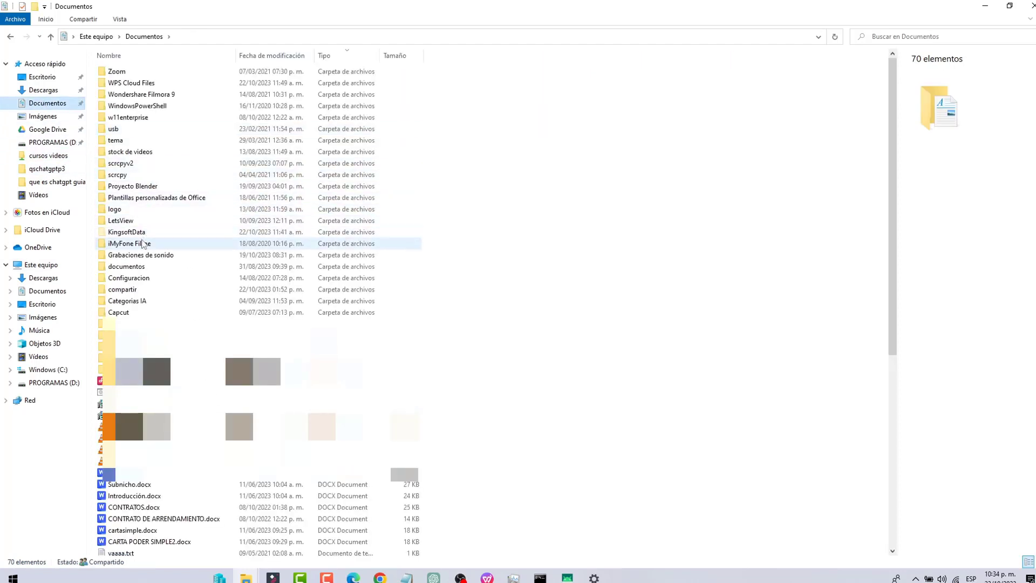
double_click(126, 278)
key(alt+Left)
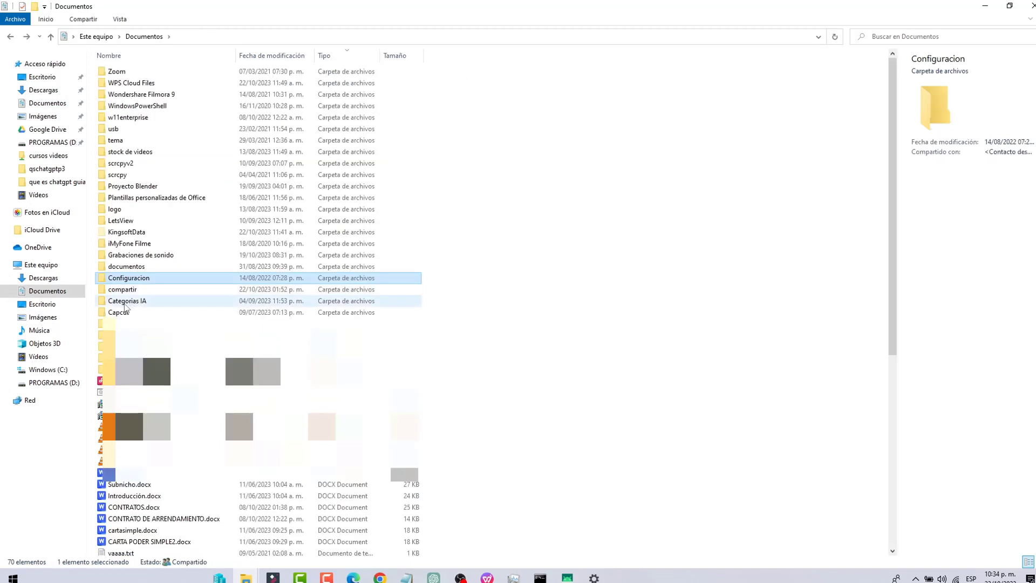
double_click(130, 290)
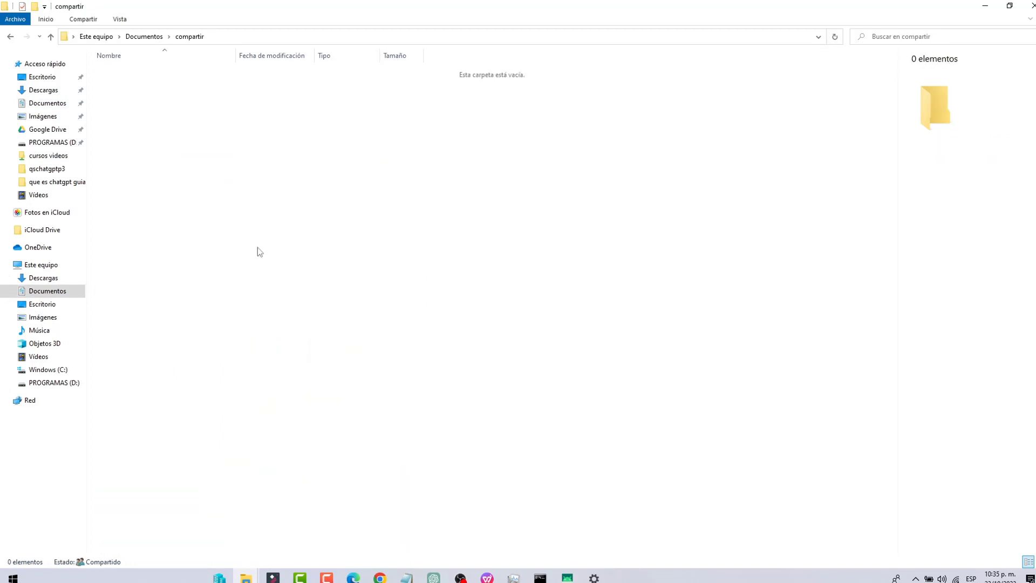
key(ctrl+v)
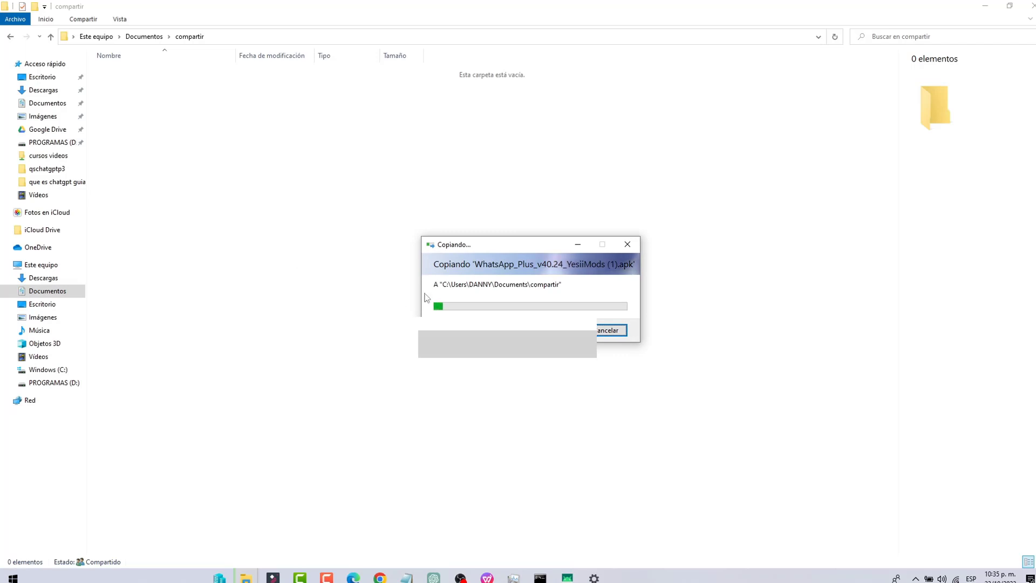
drag(511, 247, 394, 184)
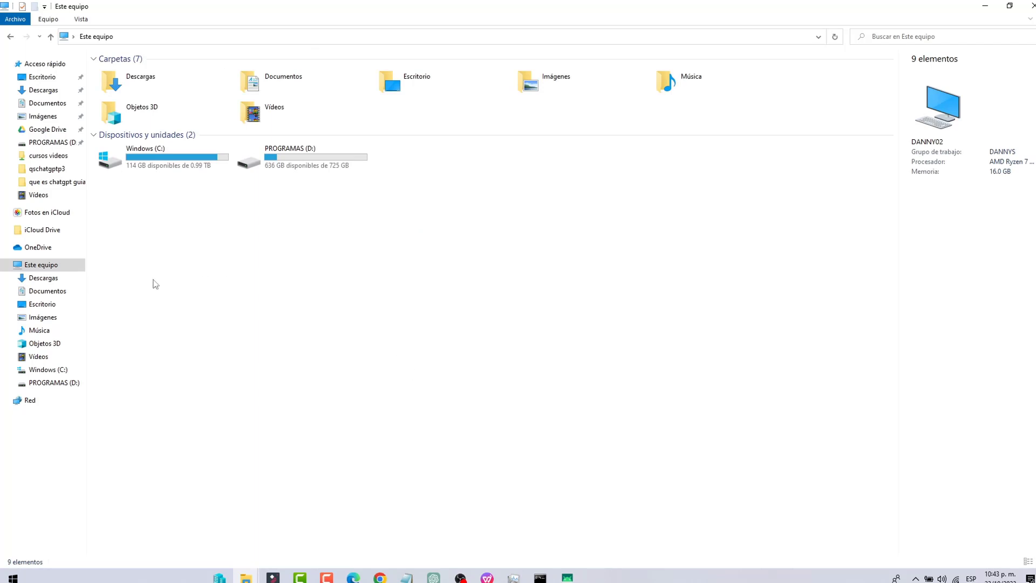
- Start adding a network location to Este equipo, choosing a custom network location
right_click(39, 268)
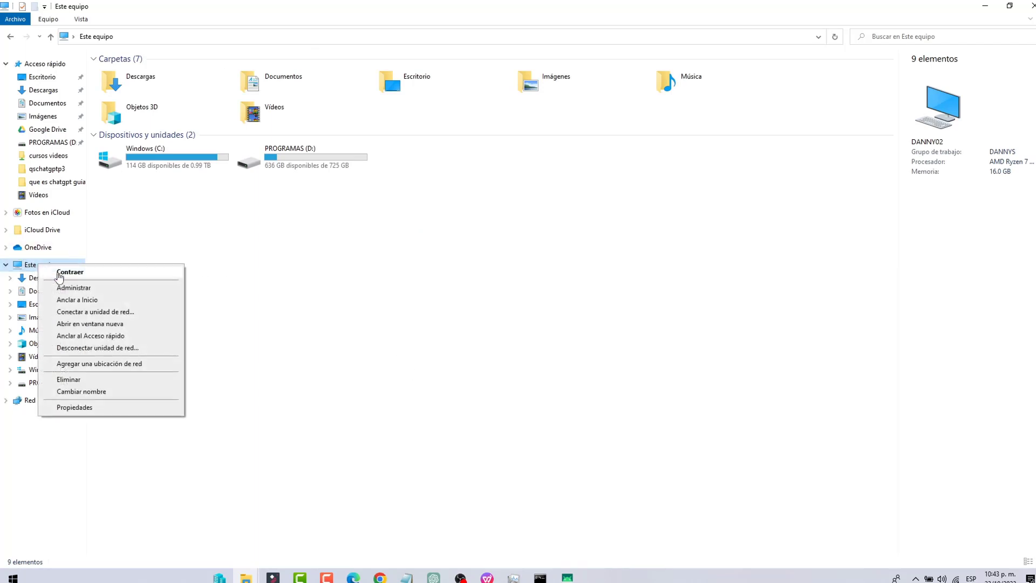
click(109, 365)
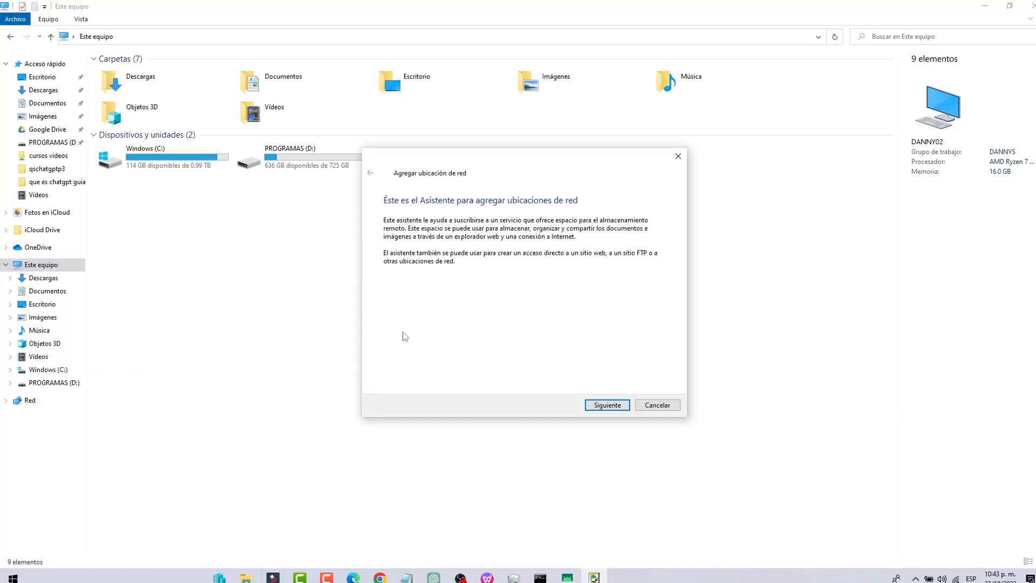
click(607, 405)
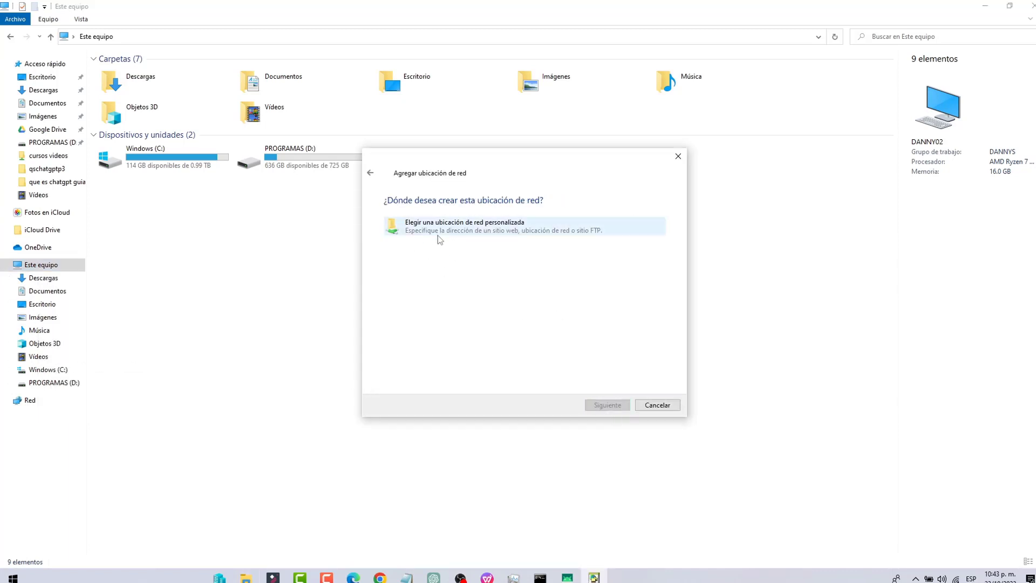
click(445, 228)
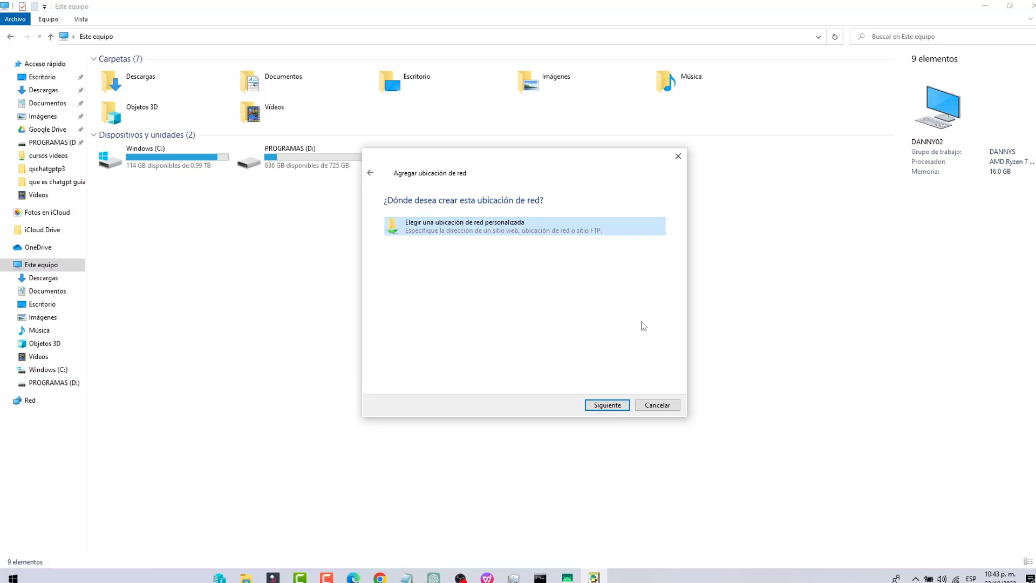
click(609, 405)
- Set the new network location's address to ftp://192.168.3.11:2121 and continue to the sign-in settings
right_click(515, 264)
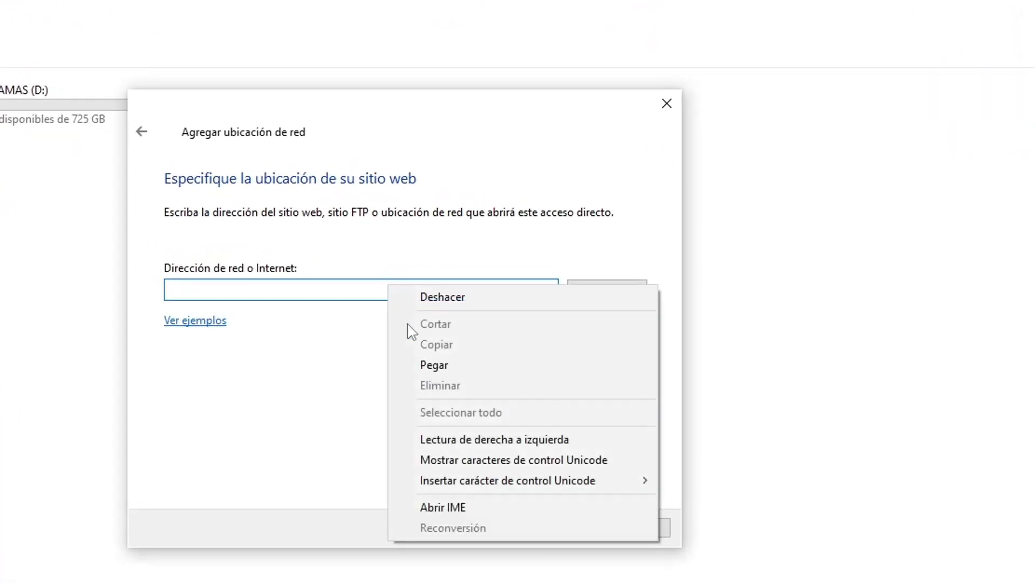
click(440, 373)
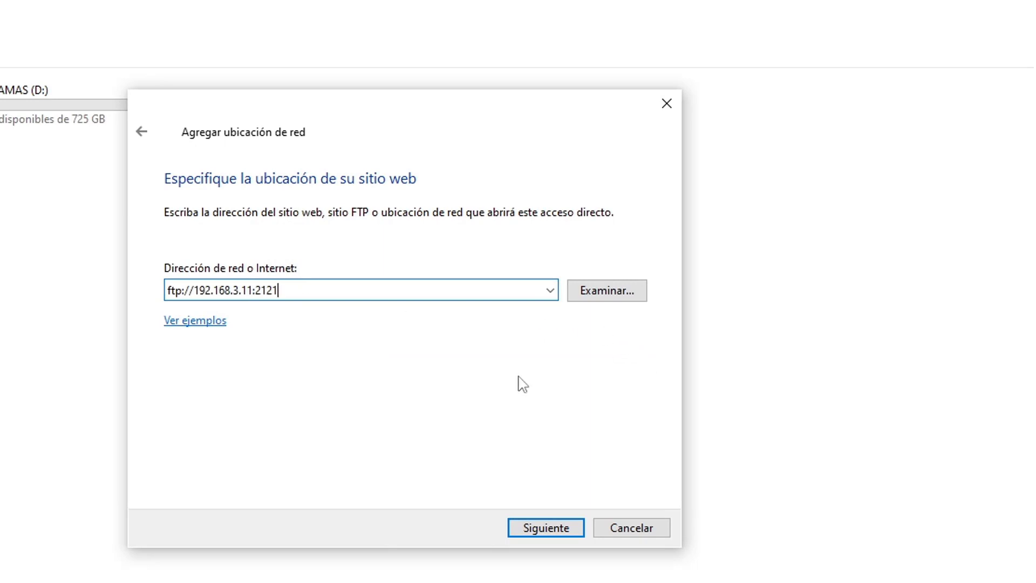
click(551, 528)
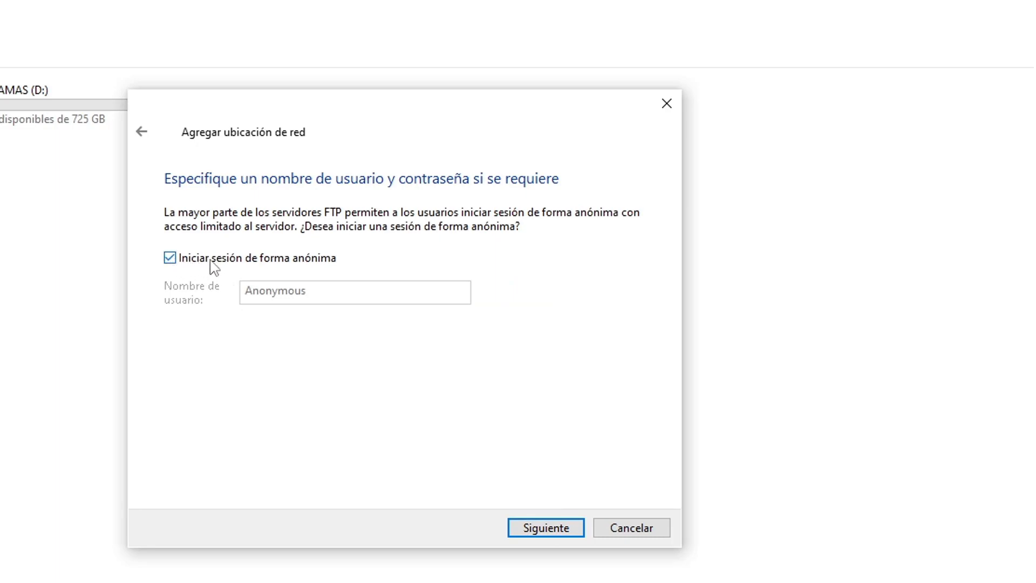
- Turn off anonymous sign-in for the FTP location, enter the account's user name and continue to the naming page
click(169, 258)
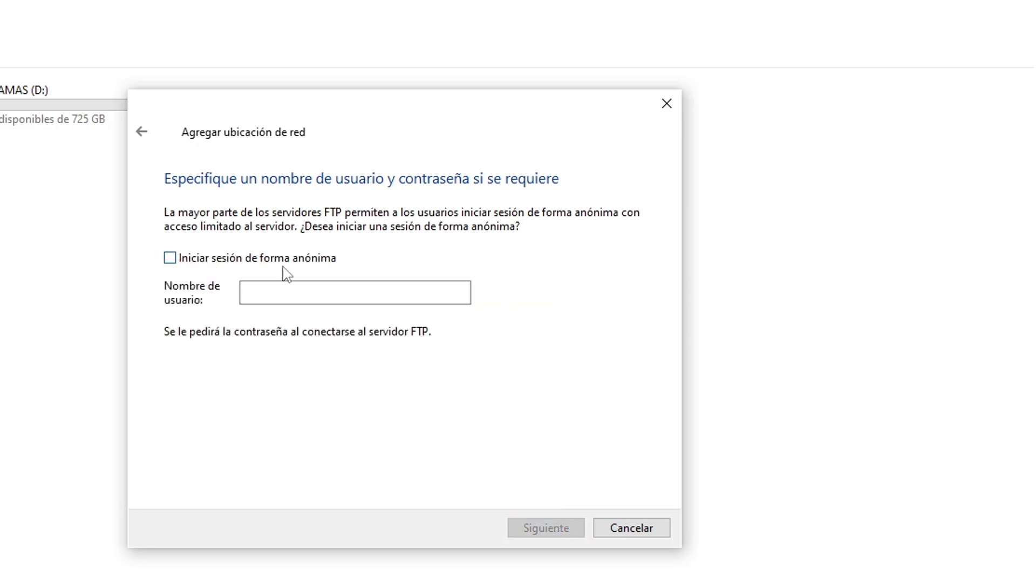
click(300, 295)
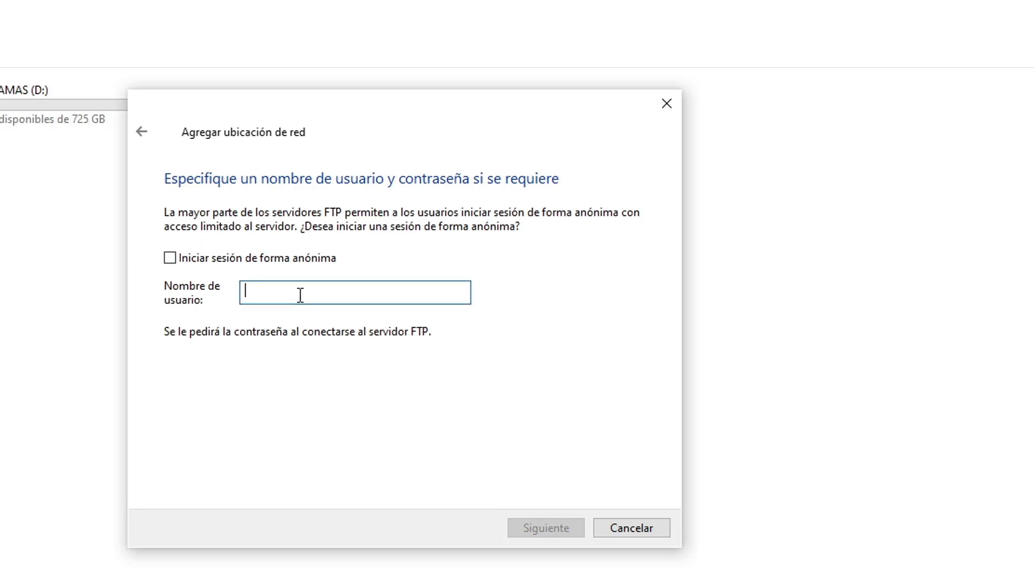
text(DANNY)
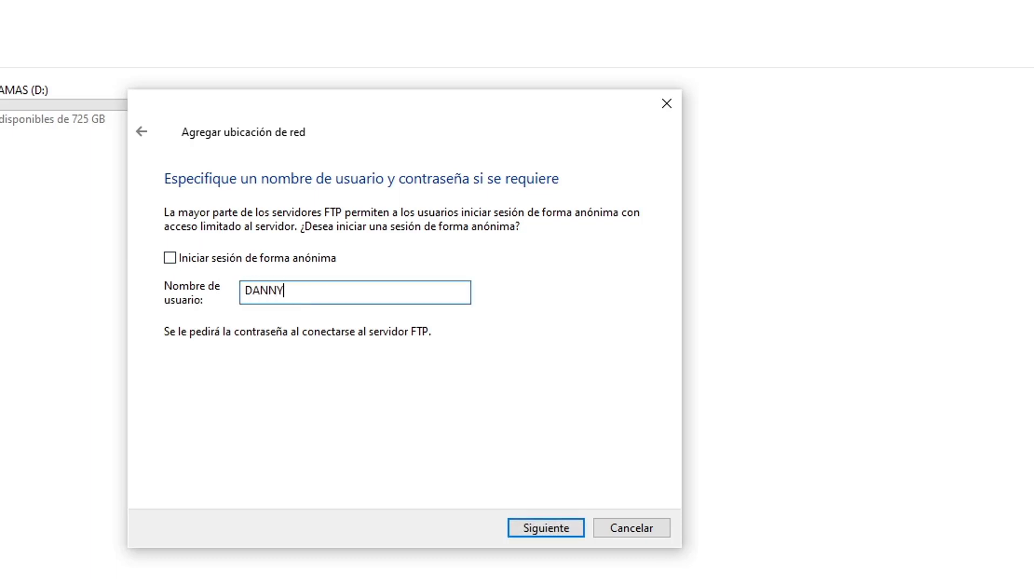
click(546, 528)
- Name the network location Celular Xiaomi and finish the wizard
drag(247, 296, 161, 296)
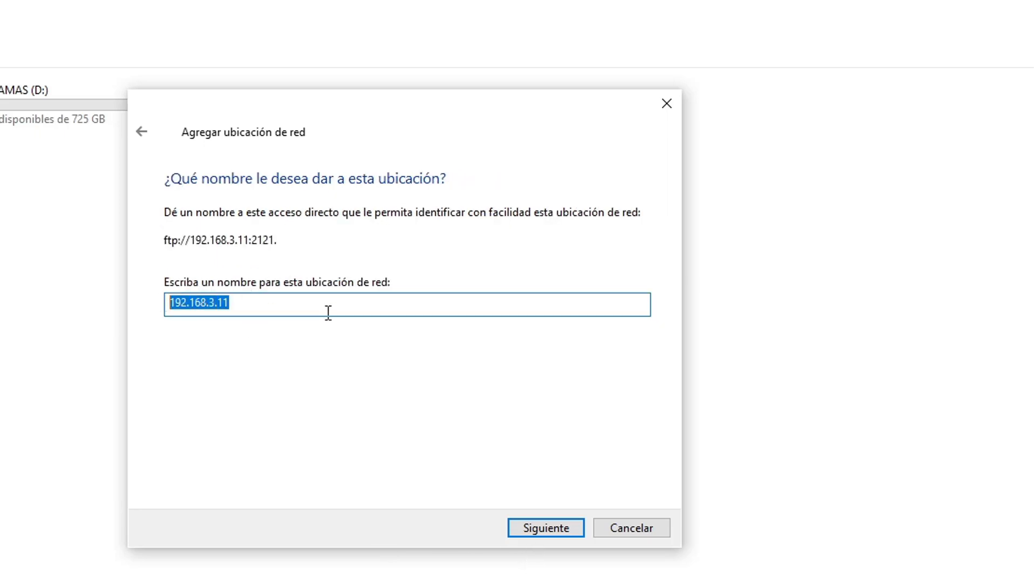
text(Celular Xiaomi)
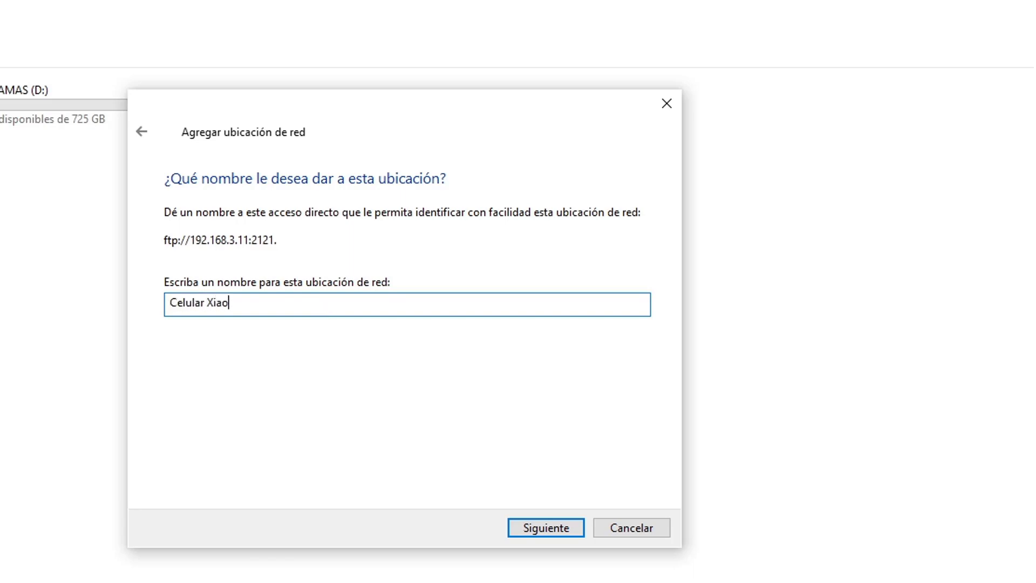
click(547, 534)
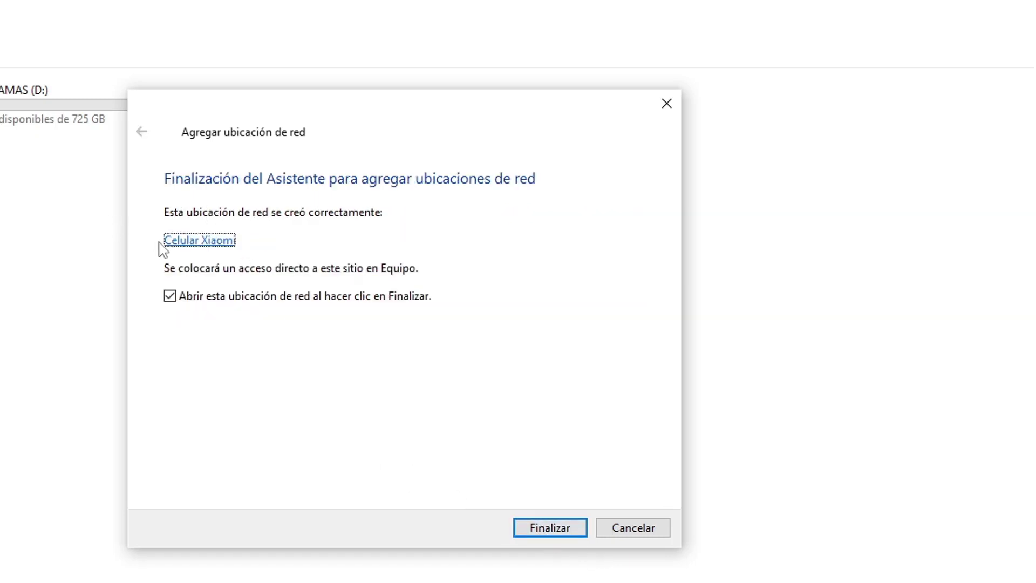
click(541, 536)
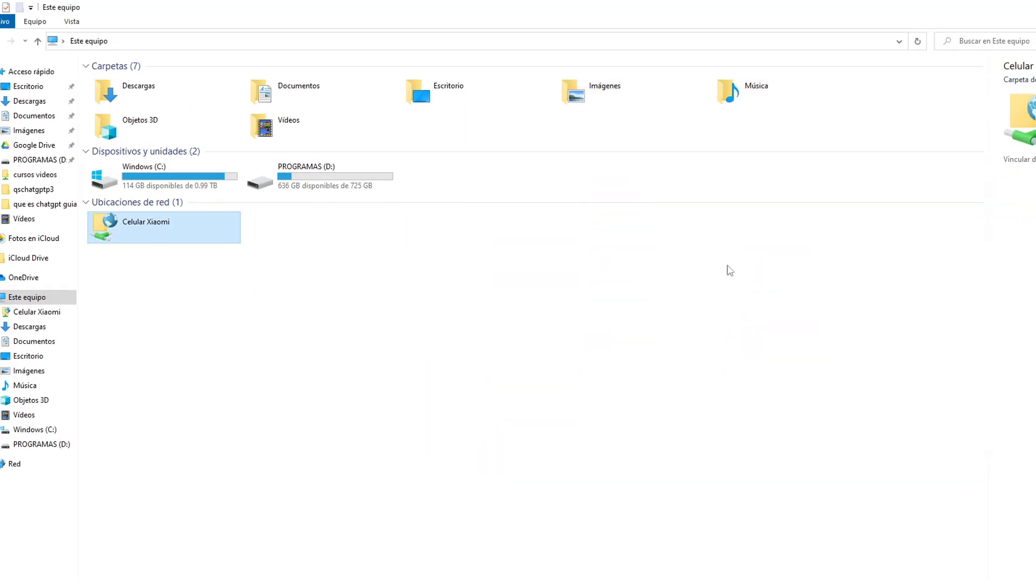
- Open the Celular Xiaomi network location to check the phone's folders, and return to Este equipo
double_click(167, 229)
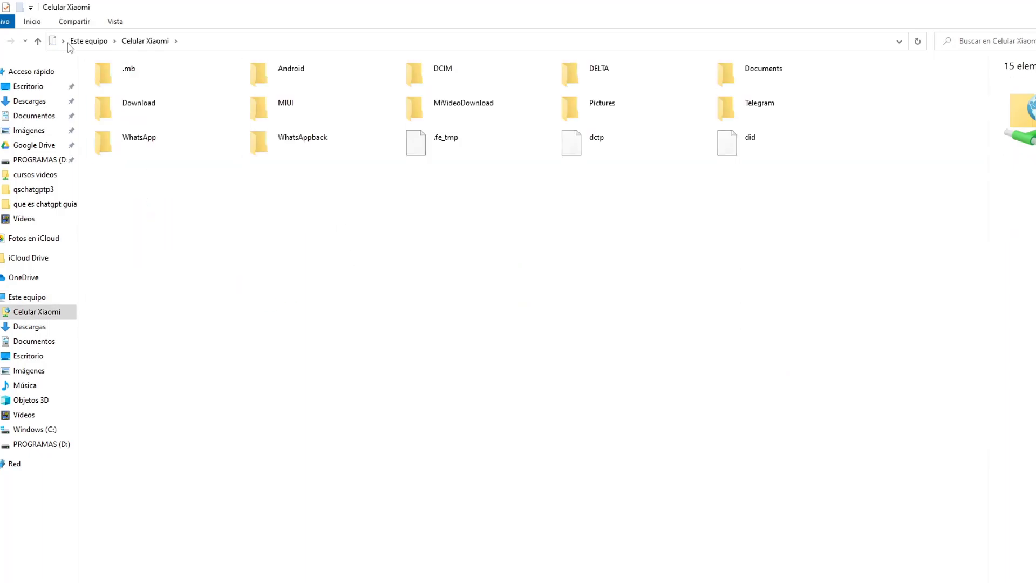
click(86, 41)
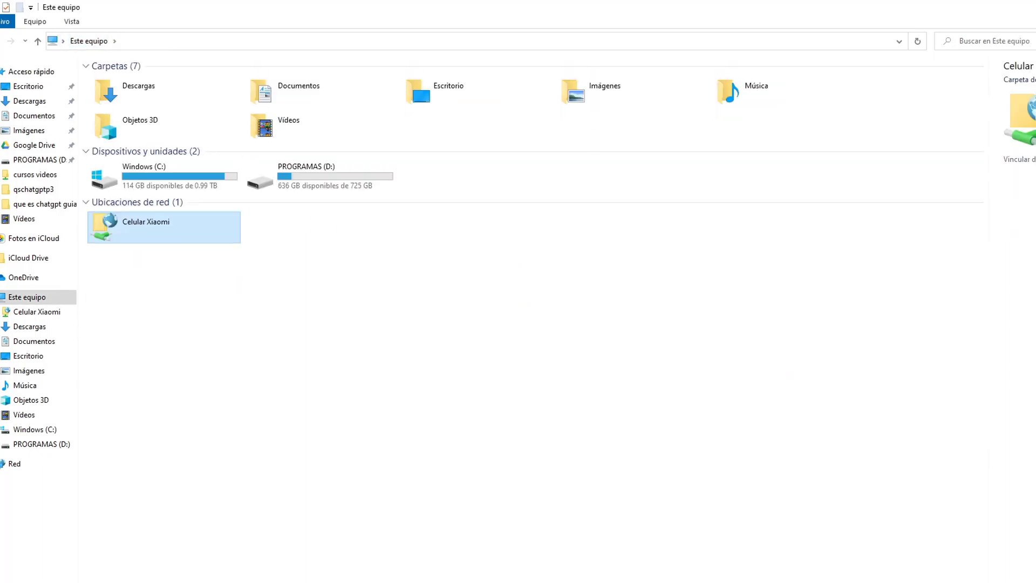
key(super)
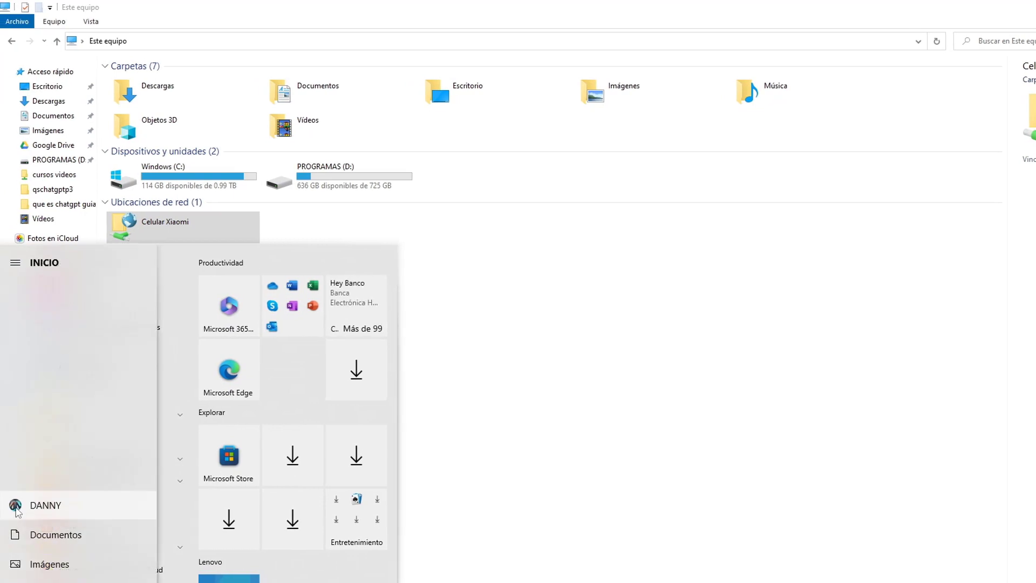
click(48, 511)
key(Escape)
key(Escape)
- Delete the Celular Xiaomi network location from Este equipo
key(shift+F10)
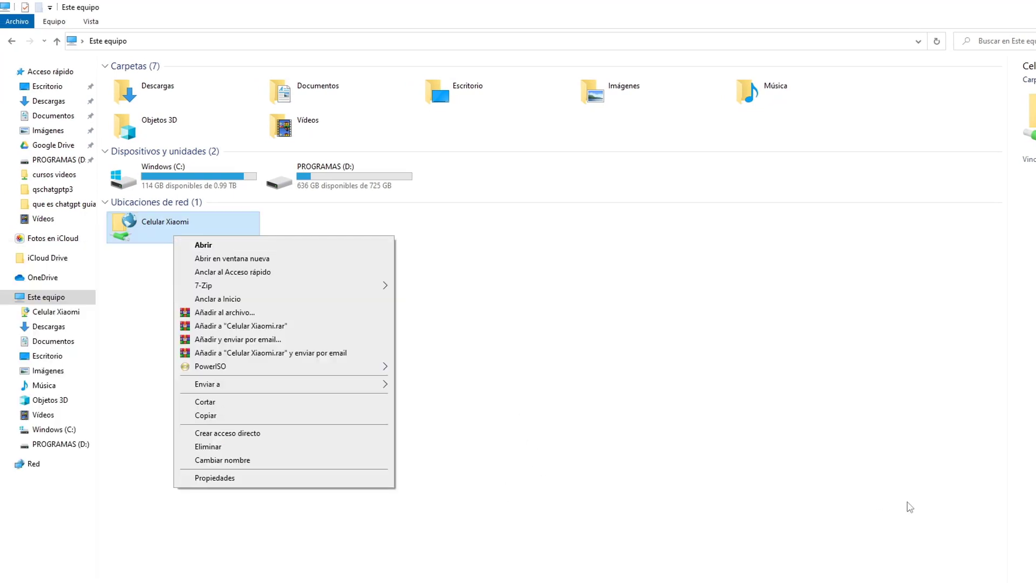
click(871, 496)
right_click(156, 234)
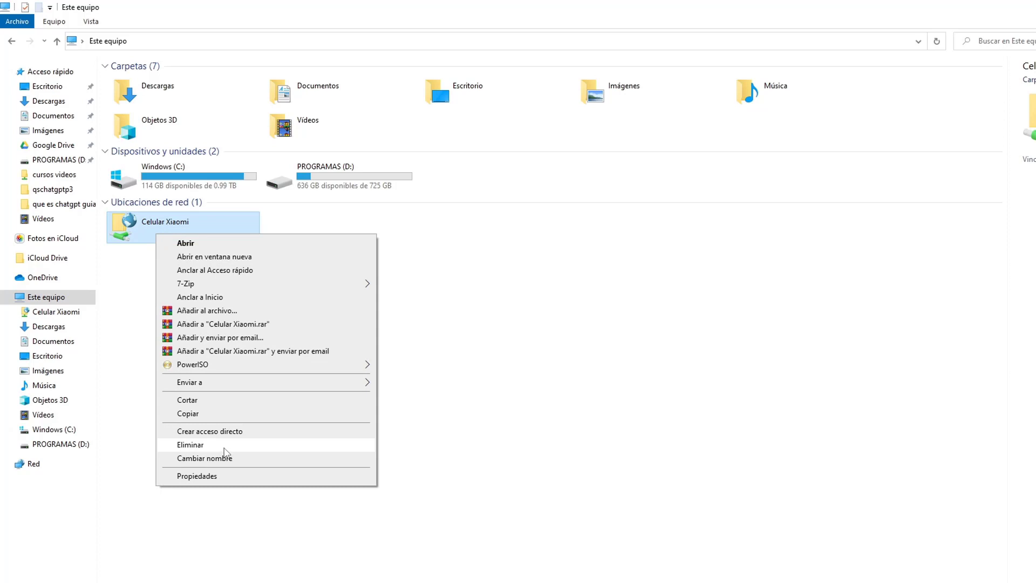
click(224, 447)
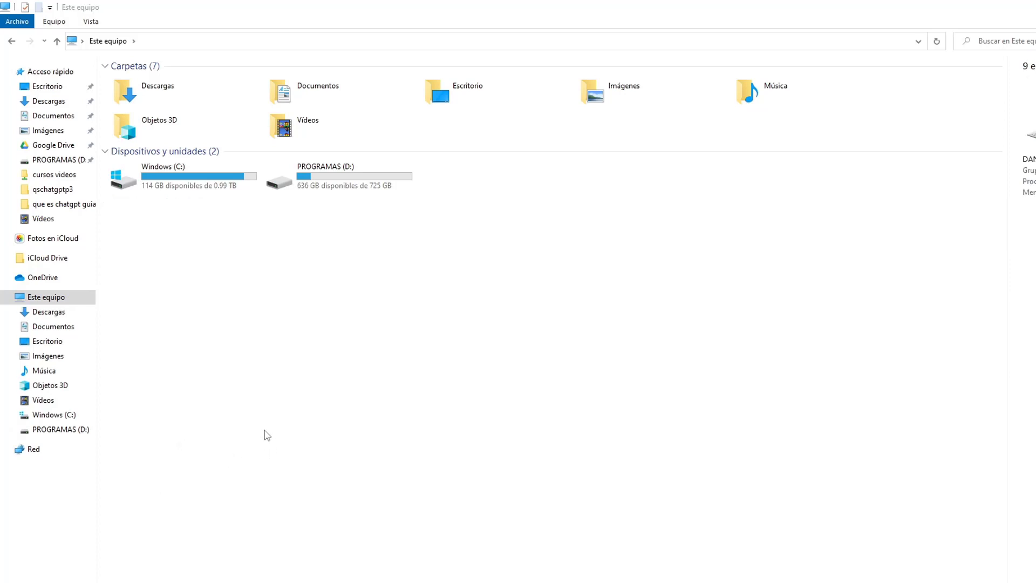
- Start adding another network location to Este equipo, choosing a custom network location
right_click(68, 297)
click(153, 411)
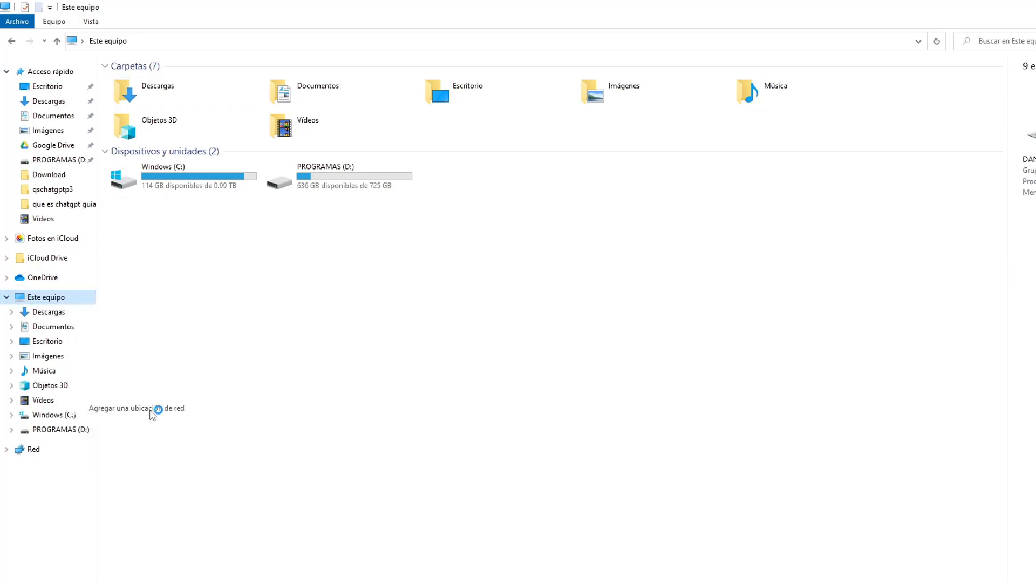
click(694, 455)
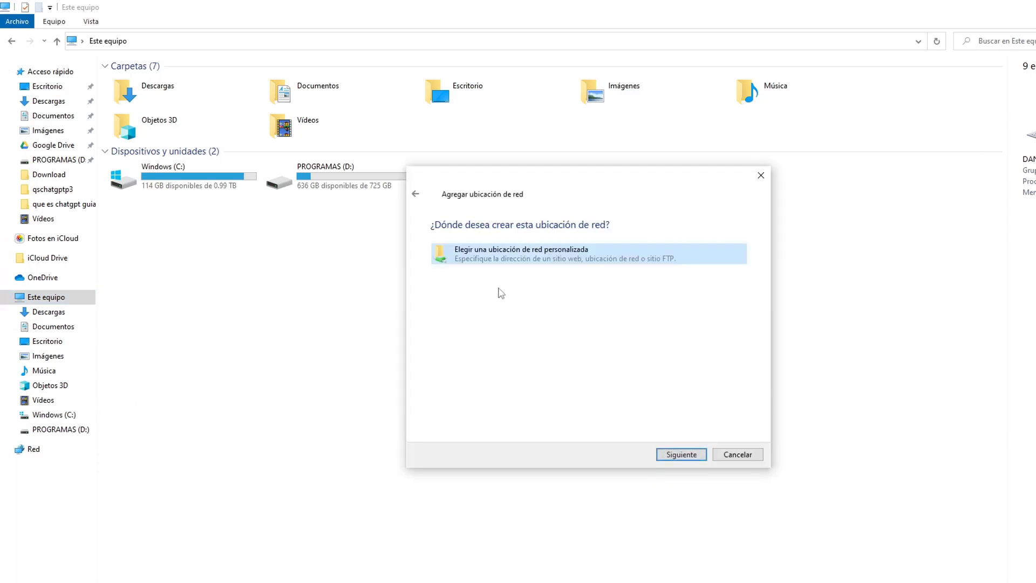
click(681, 454)
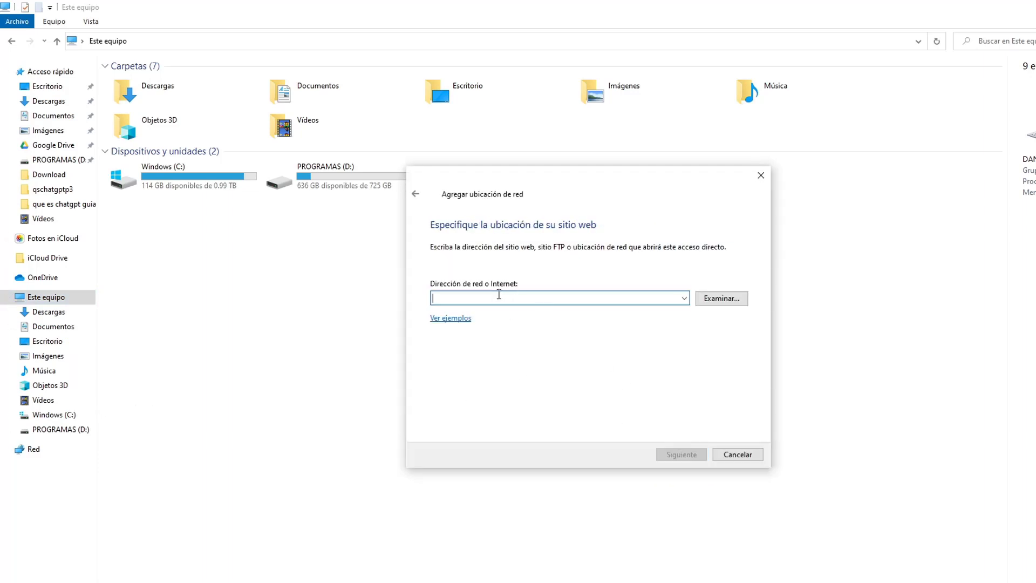
- Set the location's address to ftp://192.168.3.11:2121 and accept anonymous sign-in
text(ftp://192.168.3.11:2121)
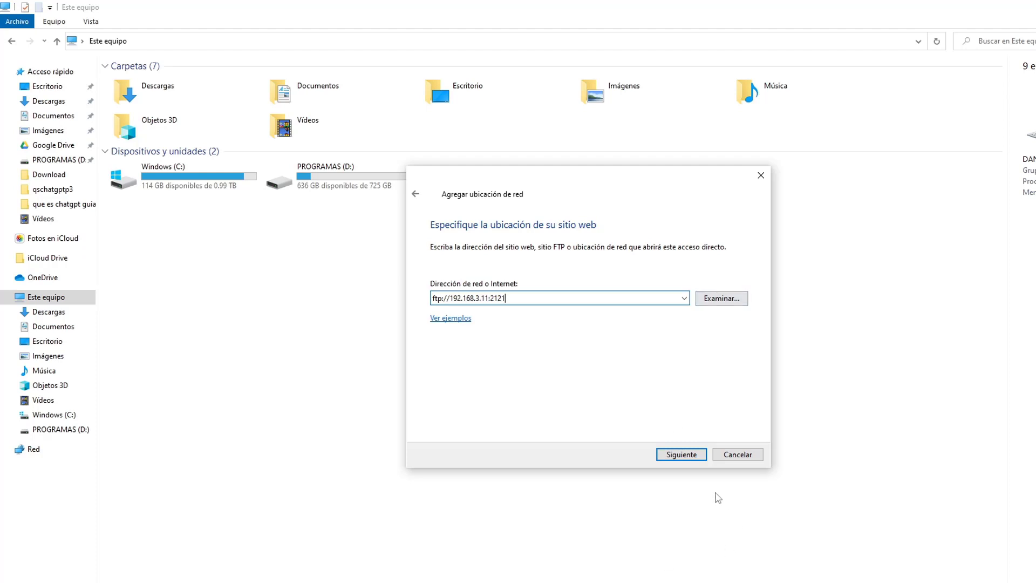
click(682, 455)
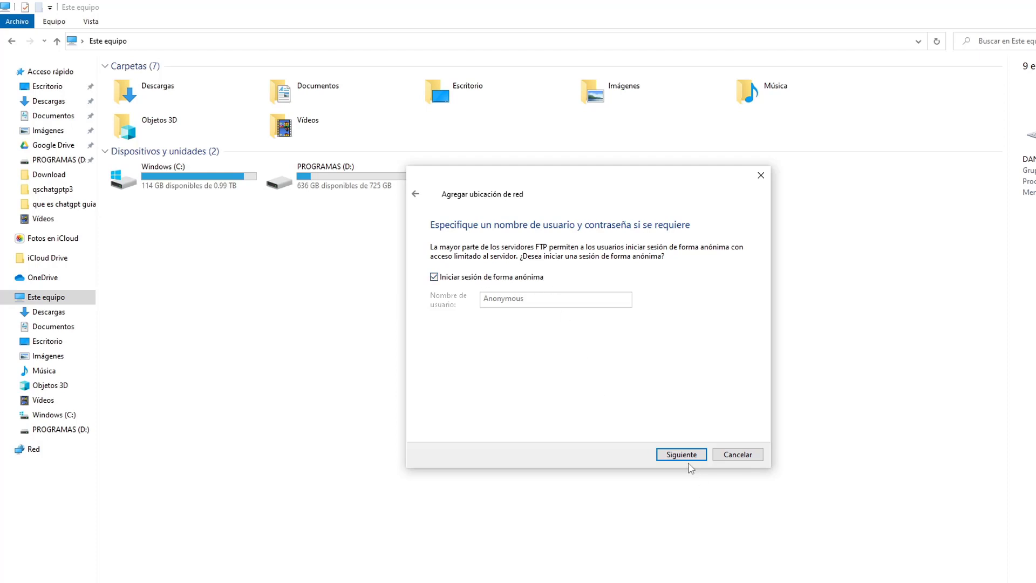
click(682, 454)
- Name the network location Xiaomi, finish the wizard and close the phone's folder window that opens
double_click(491, 306)
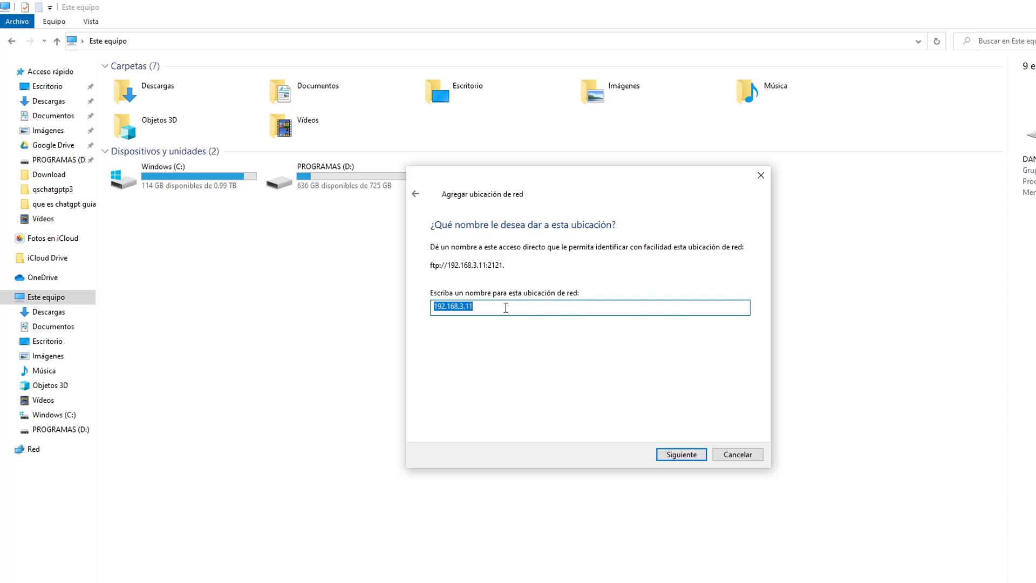
text(Xiaomi)
click(700, 458)
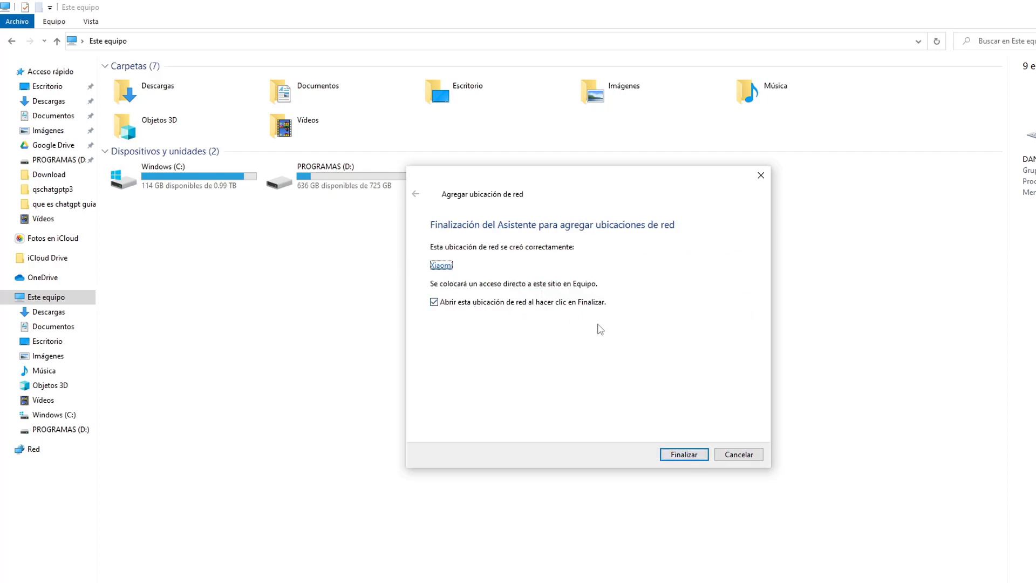
click(682, 455)
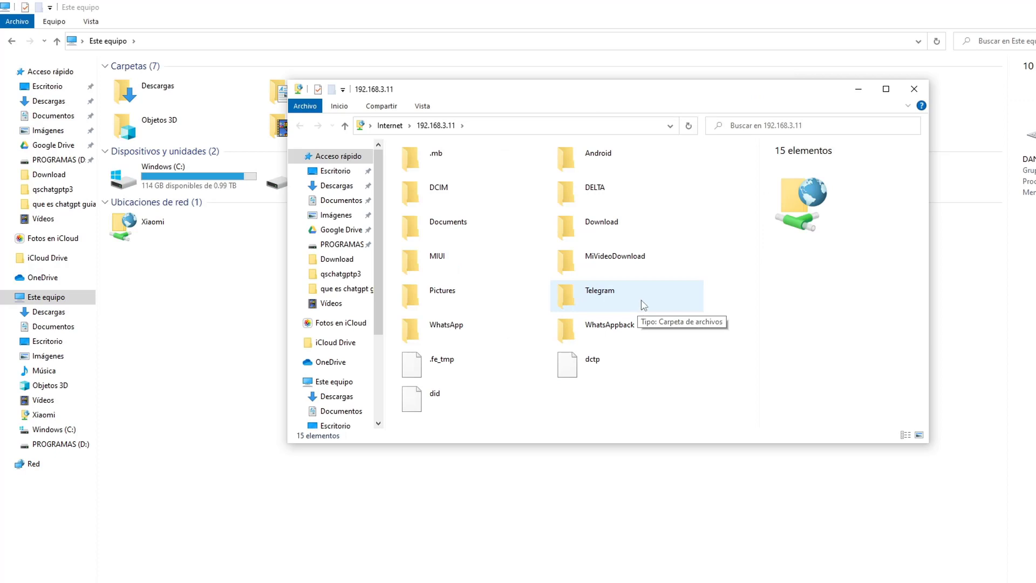
key(alt+F4)
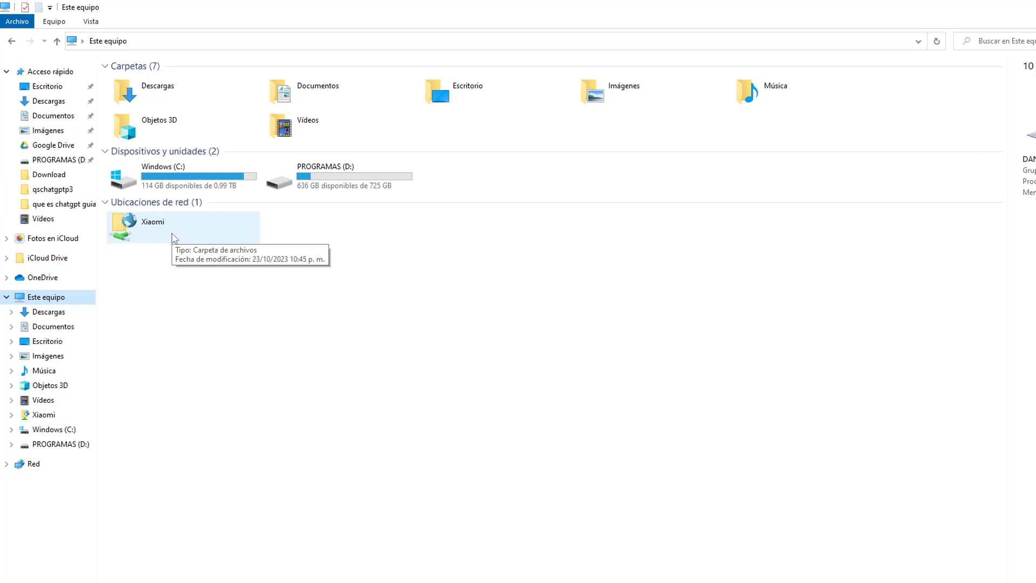
- Create a desktop shortcut to the Xiaomi network location
right_click(176, 236)
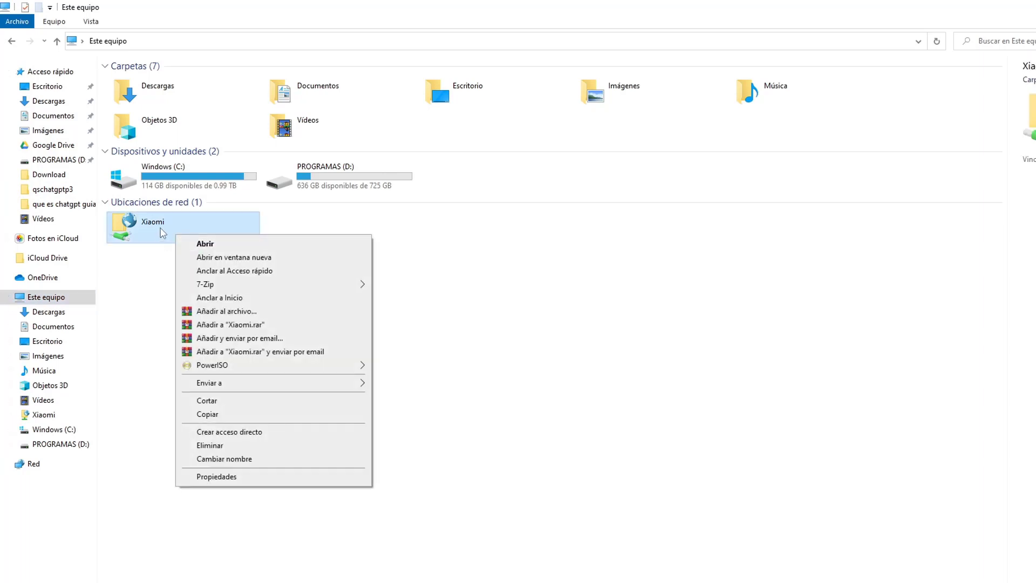
key(shift+F10)
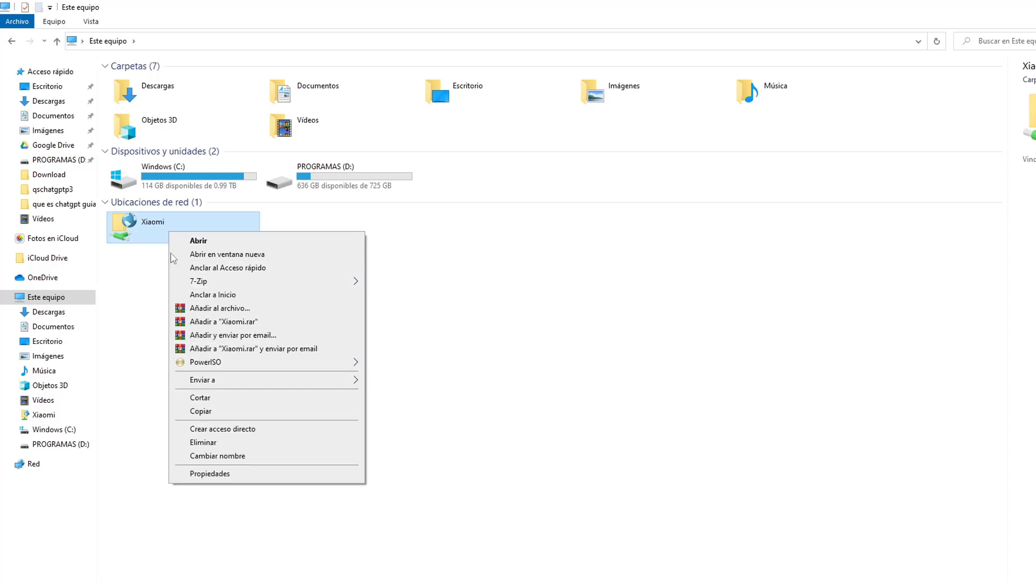
mouse_move(250, 381)
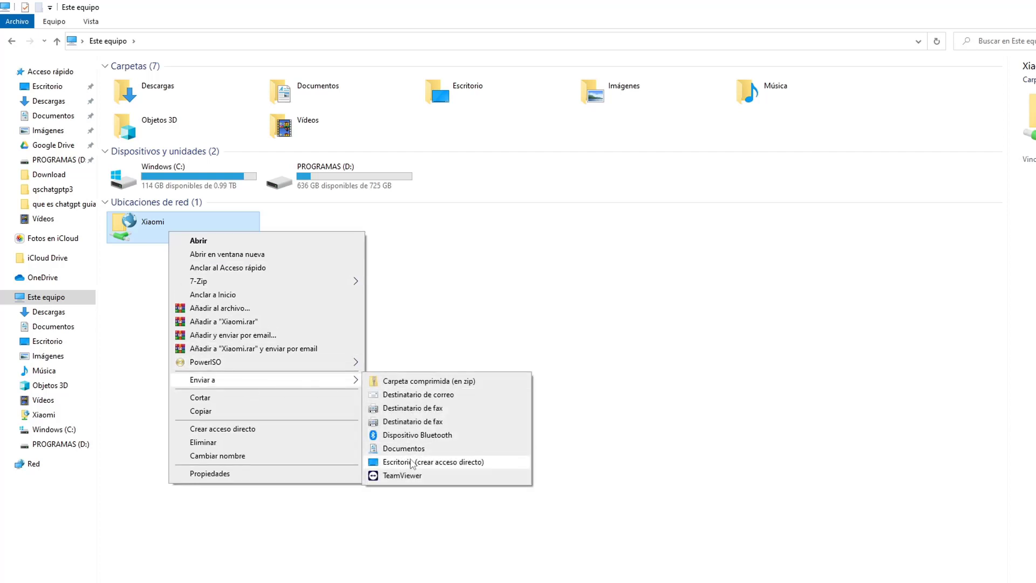
click(414, 462)
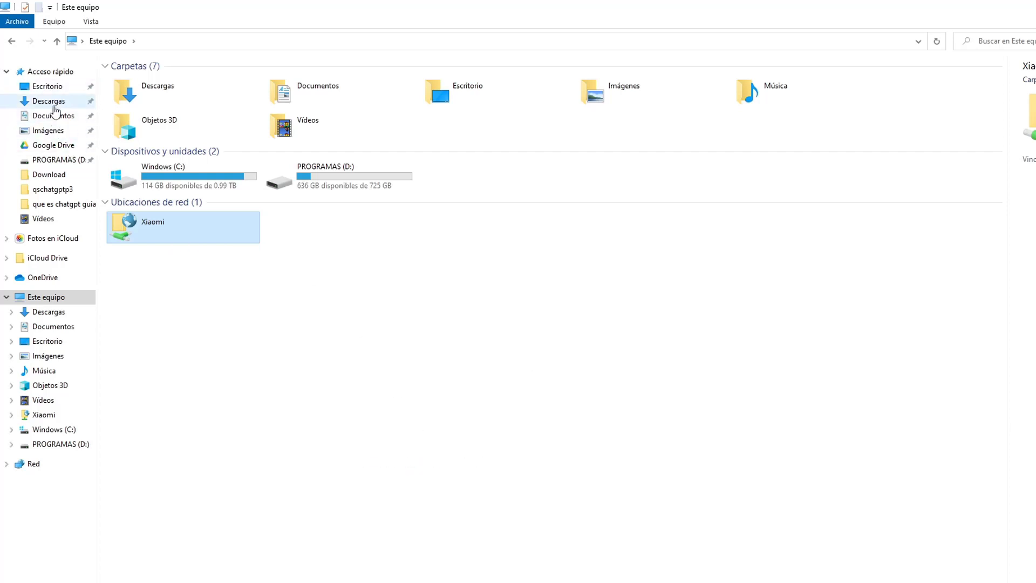
- Open Xiaomi - Acceso directo from the Escritorio folder to check the phone's folders, and return to Este equipo
click(54, 88)
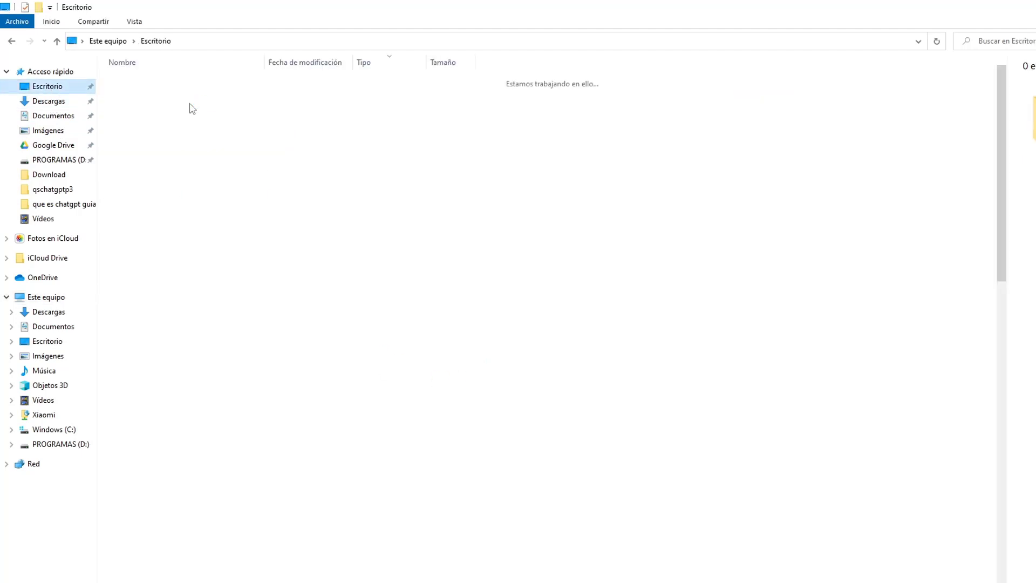
click(155, 82)
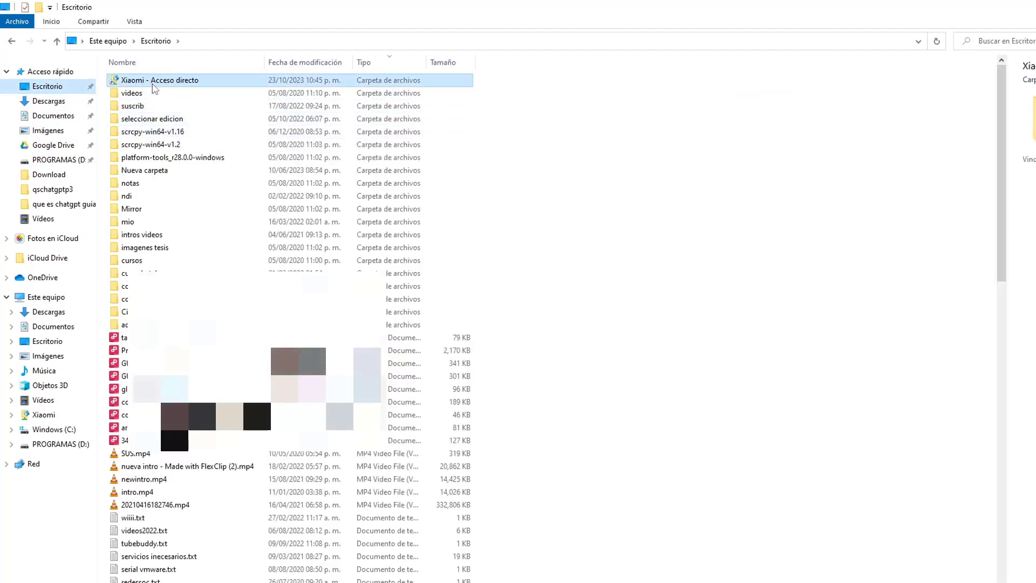
double_click(146, 82)
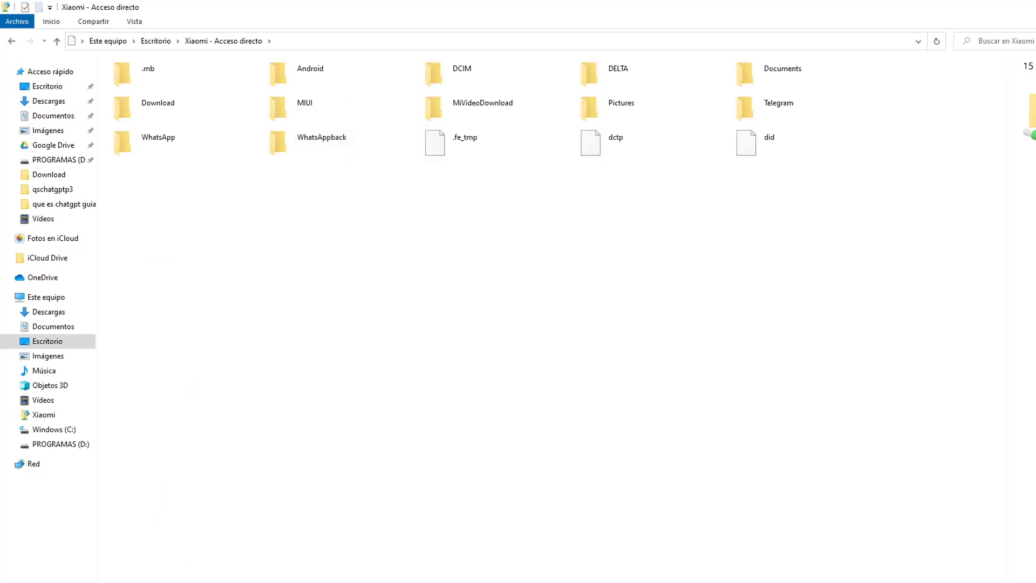
click(88, 300)
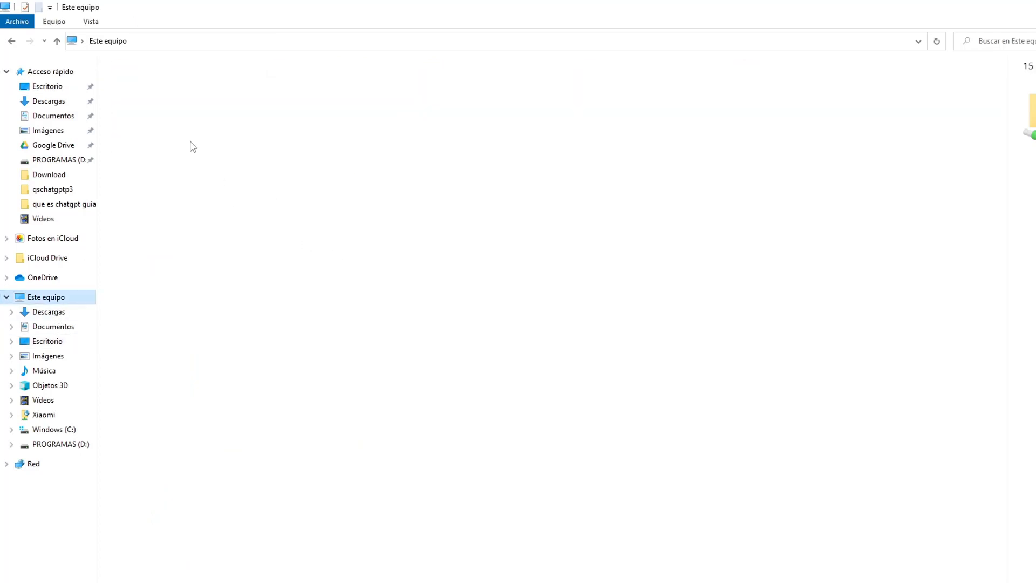